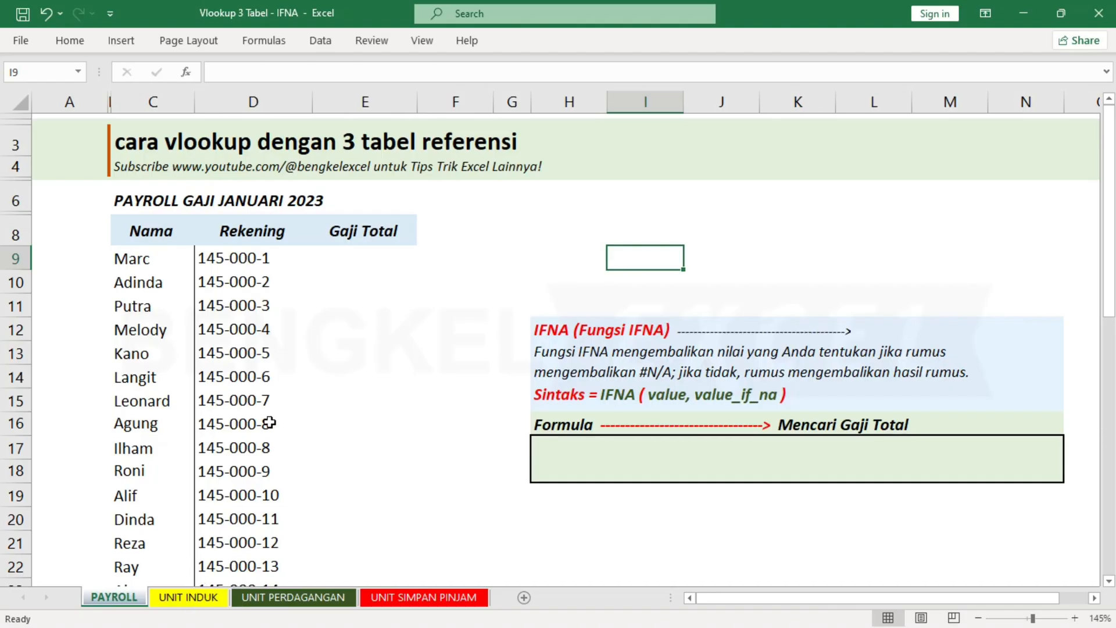
Examine the payroll sheet's title and the salary tables on the UNIT INDUK, UNIT PERDAGANGAN and UNIT SIMPAN PINJAM sheets.
{"action": "left_click", "coordinate": [139, 204]}
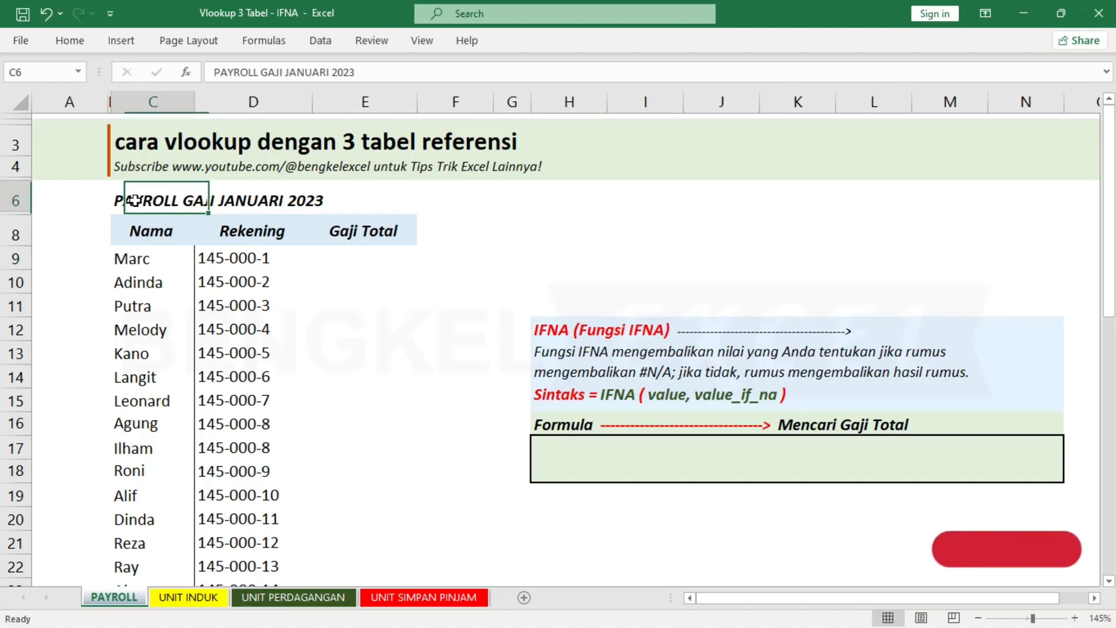
{"action": "left_click", "coordinate": [256, 209]}
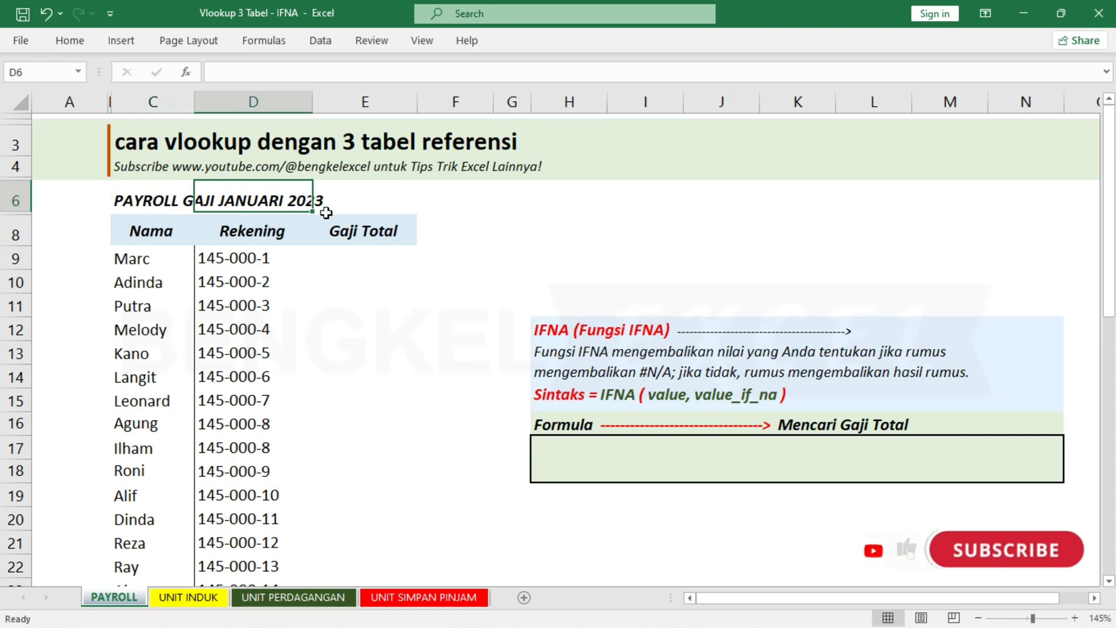
{"action": "left_click", "coordinate": [201, 596]}
{"action": "left_click", "coordinate": [407, 230]}
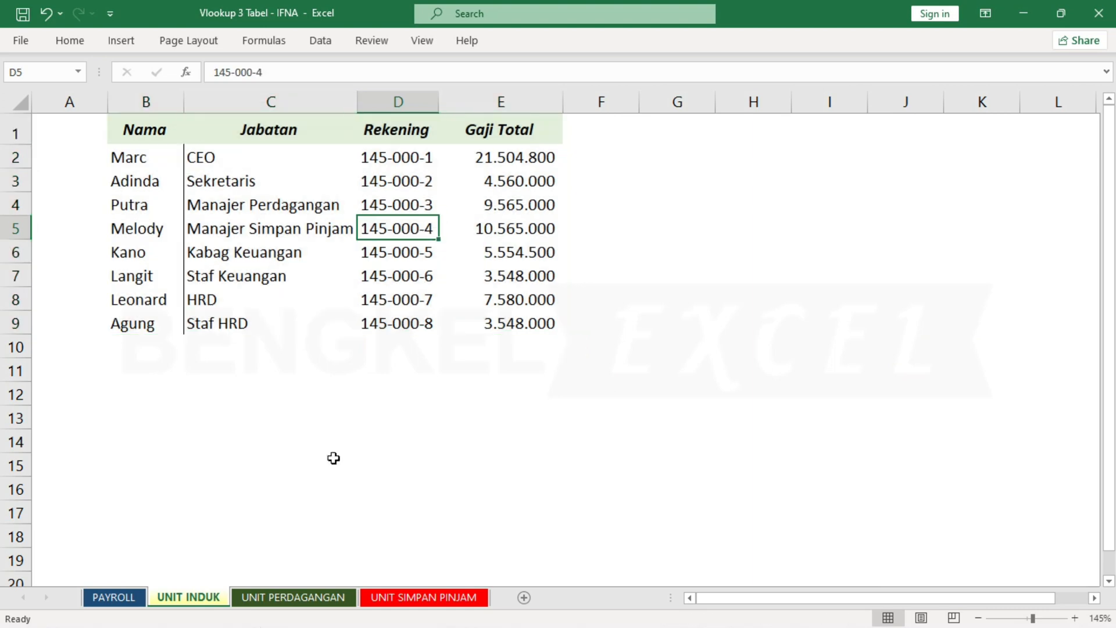
{"action": "left_click", "coordinate": [256, 594]}
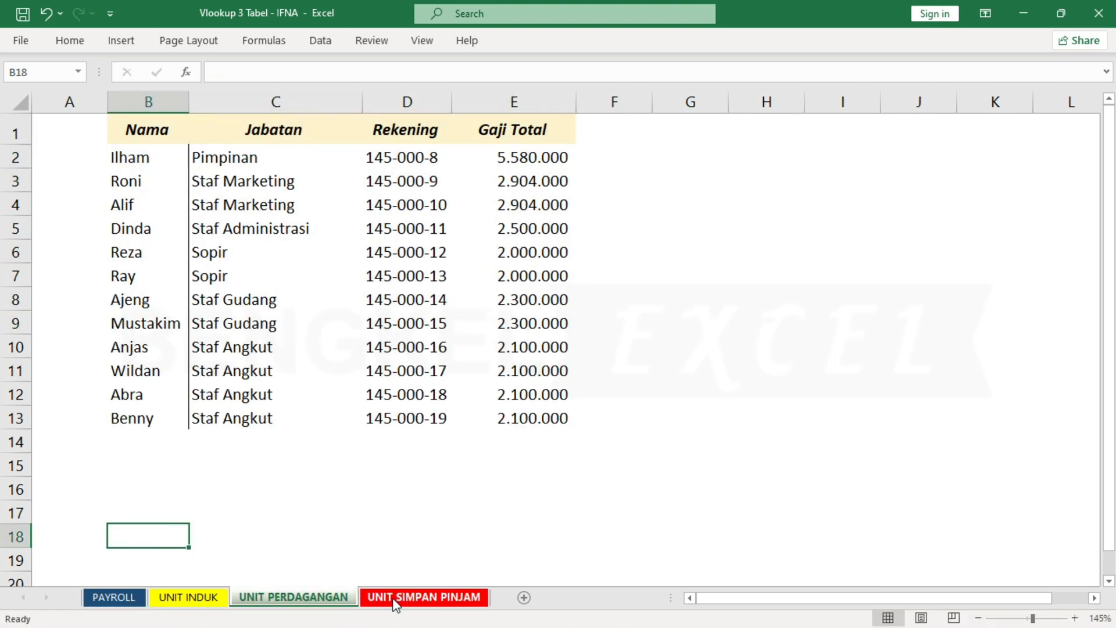
{"action": "left_click", "coordinate": [418, 597]}
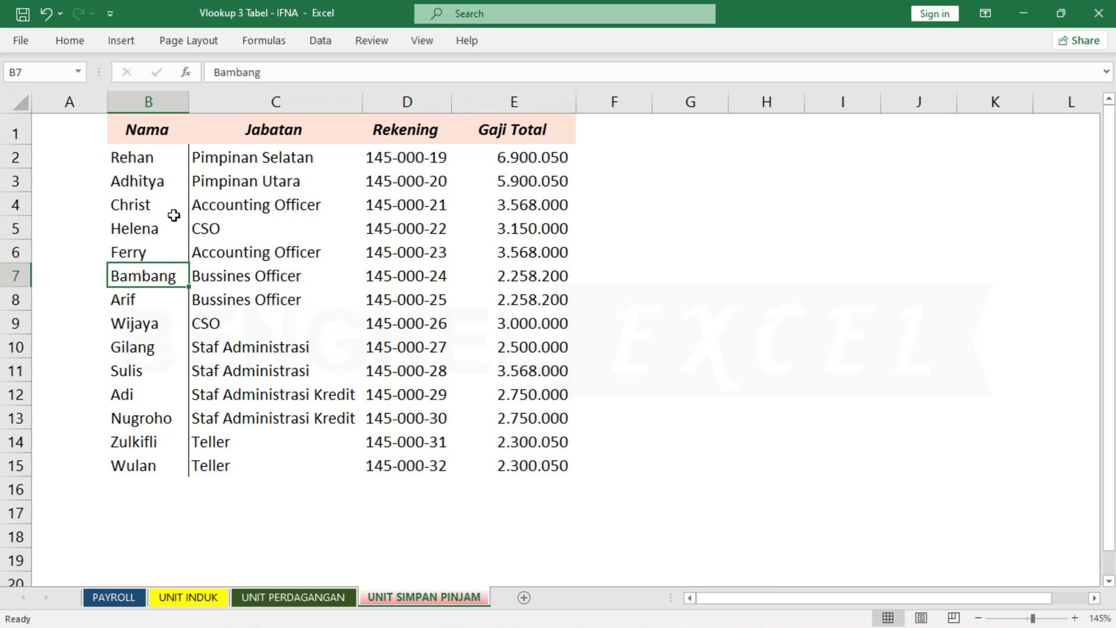
{"action": "left_click", "coordinate": [145, 162]}
{"action": "left_click", "coordinate": [343, 158]}
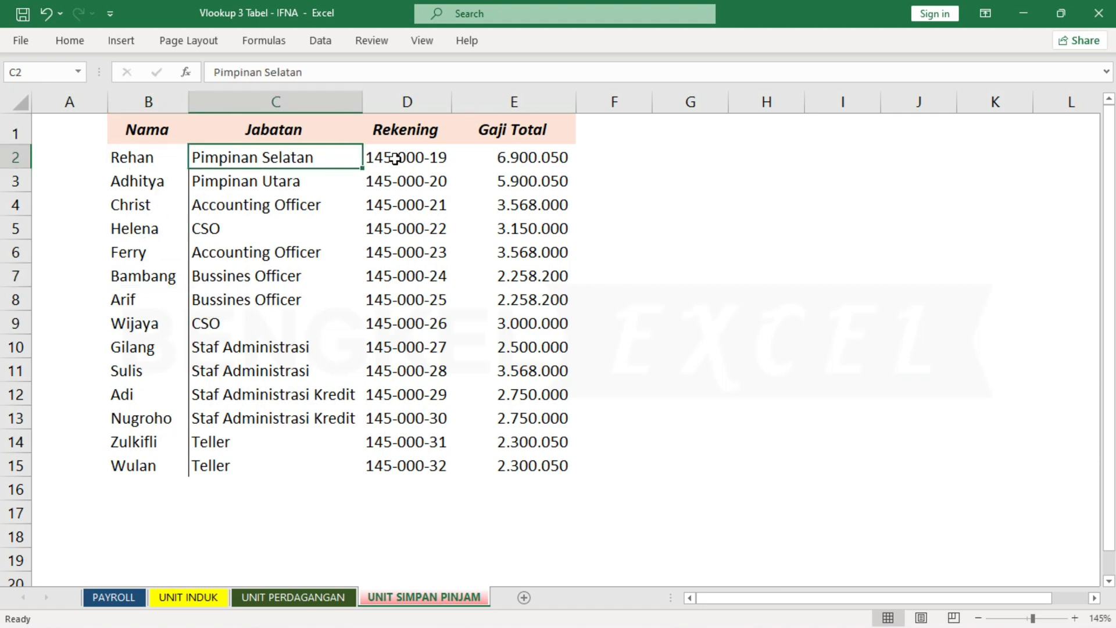
{"action": "left_click", "coordinate": [500, 154]}
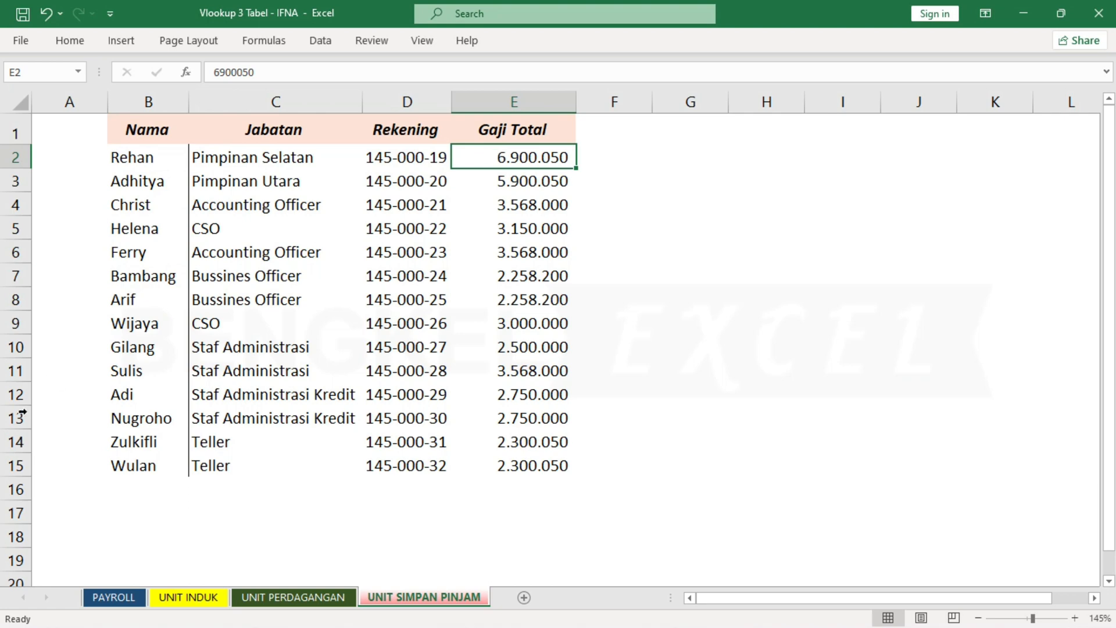
{"action": "left_click", "coordinate": [105, 597]}
Examine the Nama, Rekening and Gaji Total columns of the January 2023 payroll table on the PAYROLL sheet.
{"action": "left_click", "coordinate": [342, 257]}
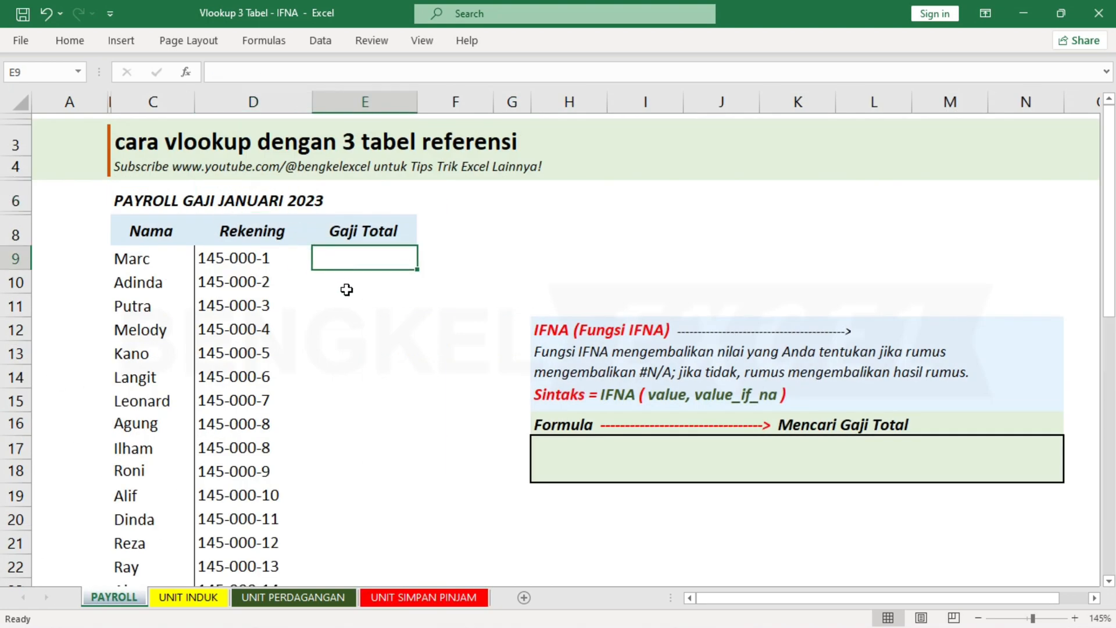
{"action": "left_click", "coordinate": [347, 289]}
{"action": "left_click", "coordinate": [163, 262]}
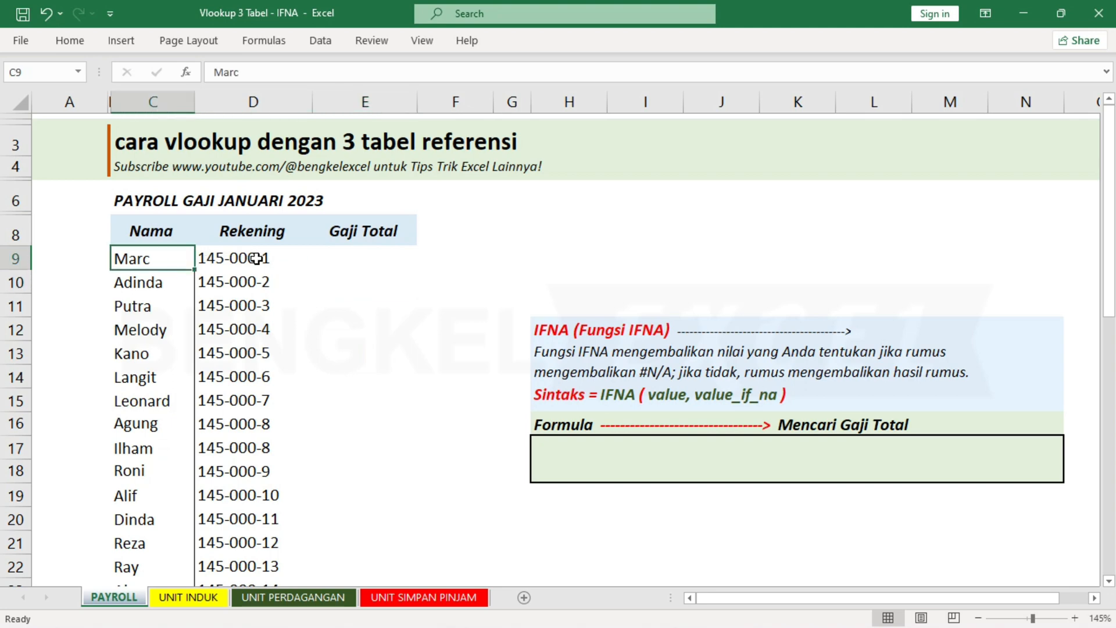
{"action": "left_click", "coordinate": [256, 259]}
{"action": "left_click", "coordinate": [331, 265]}
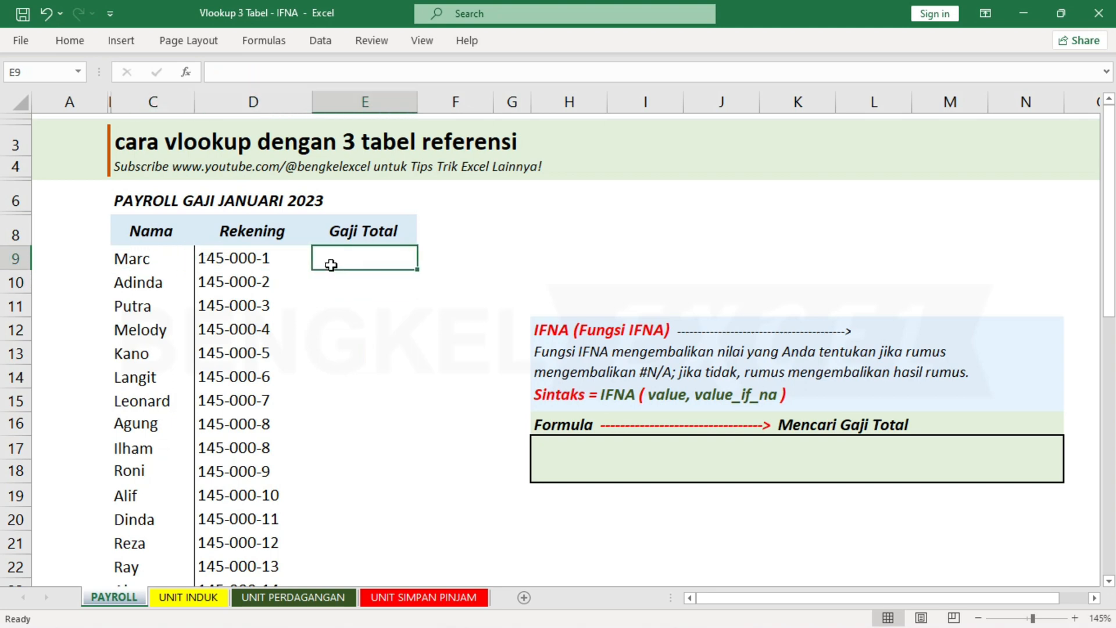
{"action": "left_click", "coordinate": [331, 298]}
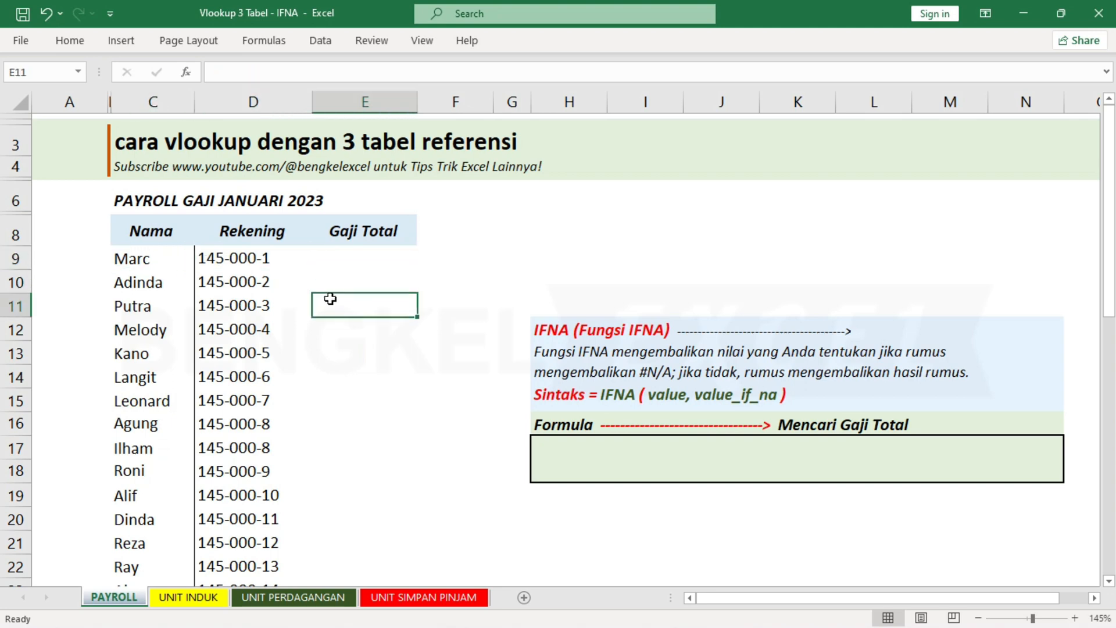
{"action": "left_click", "coordinate": [355, 266]}
{"action": "left_click", "coordinate": [359, 298]}
{"action": "left_click", "coordinate": [369, 263]}
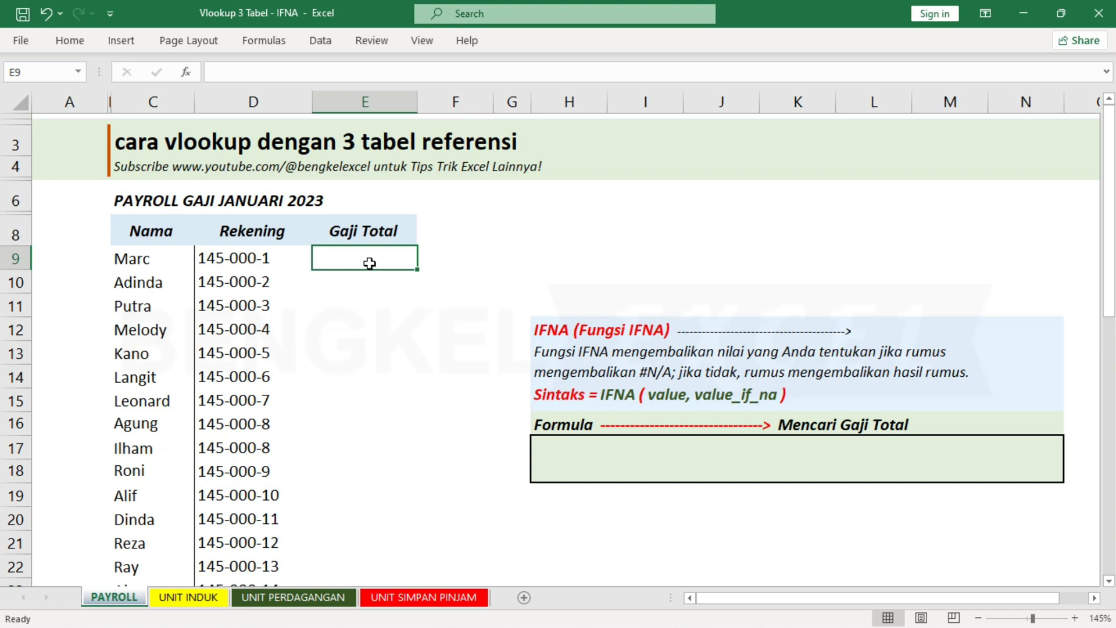
{"action": "left_click", "coordinate": [365, 324]}
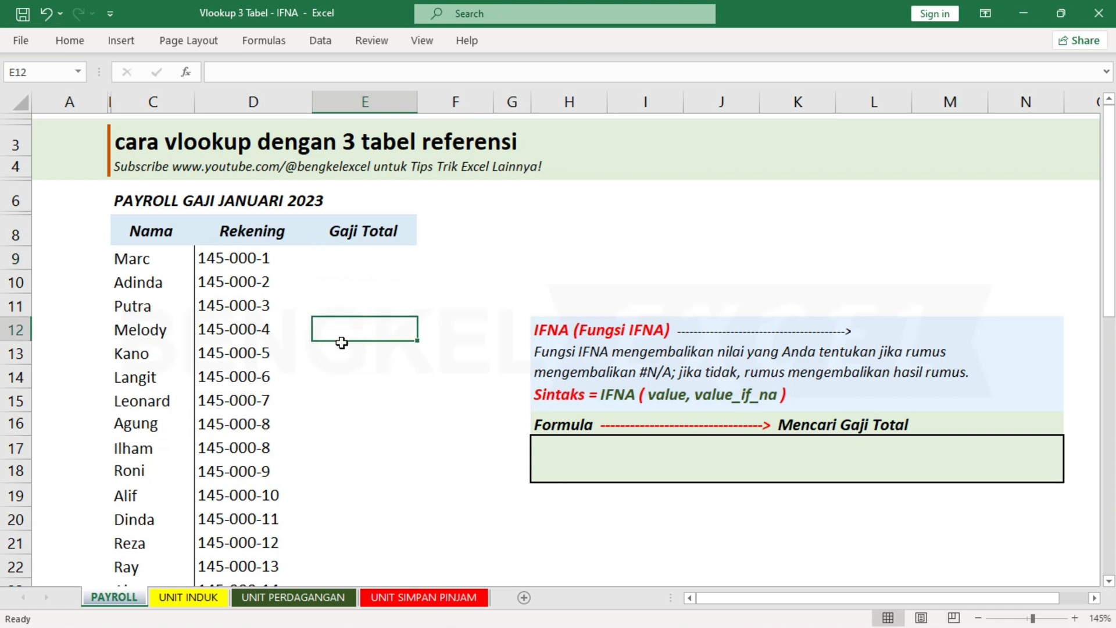
Review the three unit sheets again and read the IFNA function description on the PAYROLL sheet.
{"action": "left_click", "coordinate": [189, 597]}
{"action": "left_click", "coordinate": [253, 598]}
{"action": "left_click", "coordinate": [424, 597]}
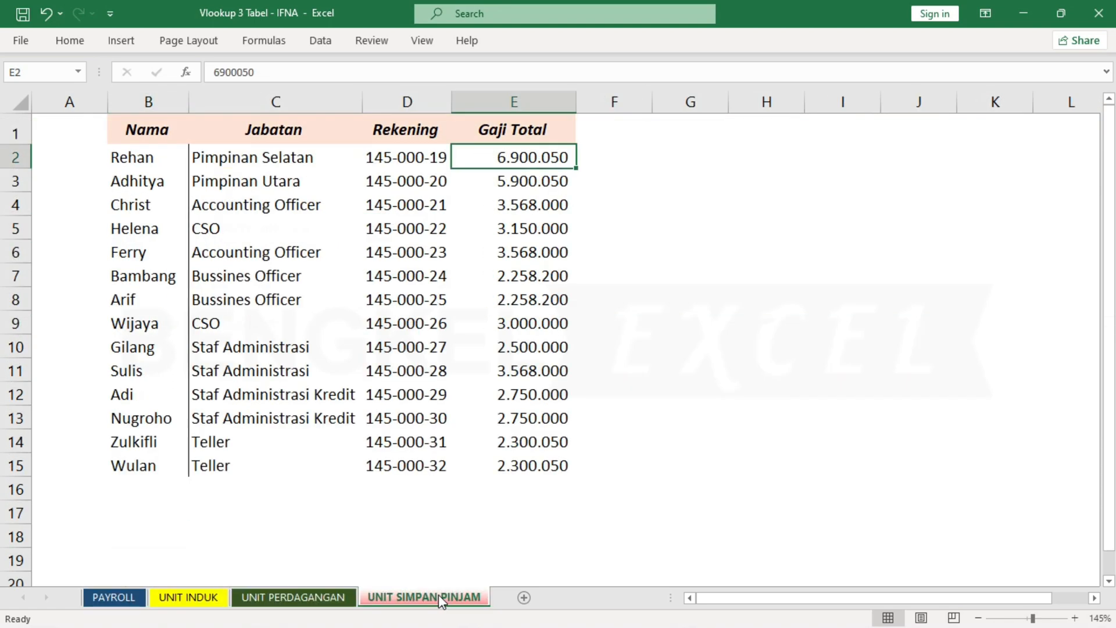
{"action": "left_click", "coordinate": [381, 321]}
{"action": "left_click", "coordinate": [122, 592]}
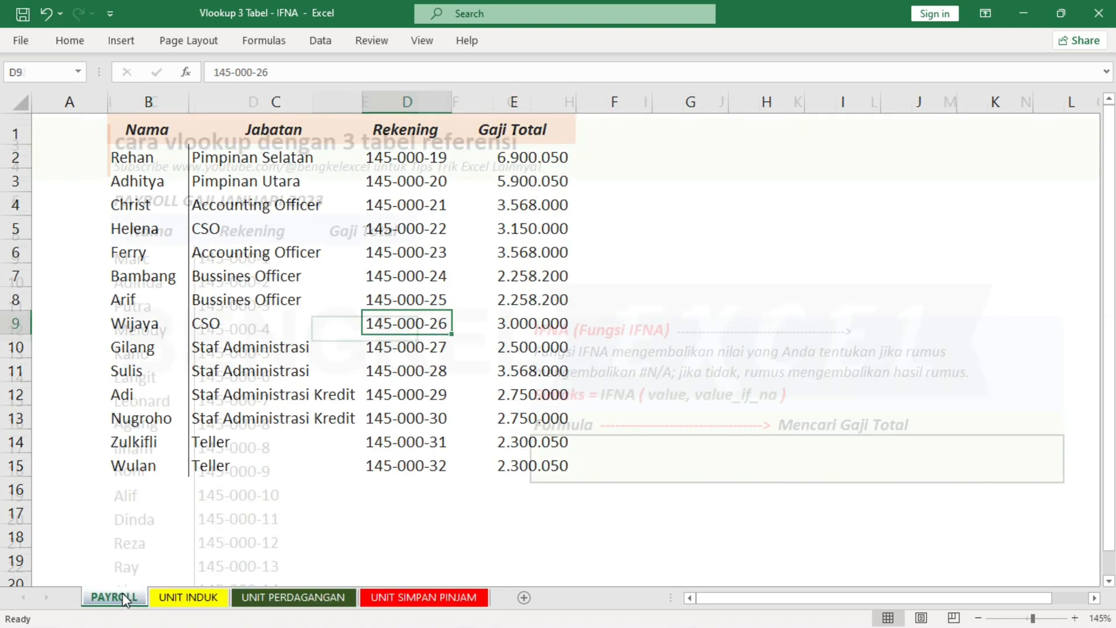
{"action": "left_click", "coordinate": [371, 261]}
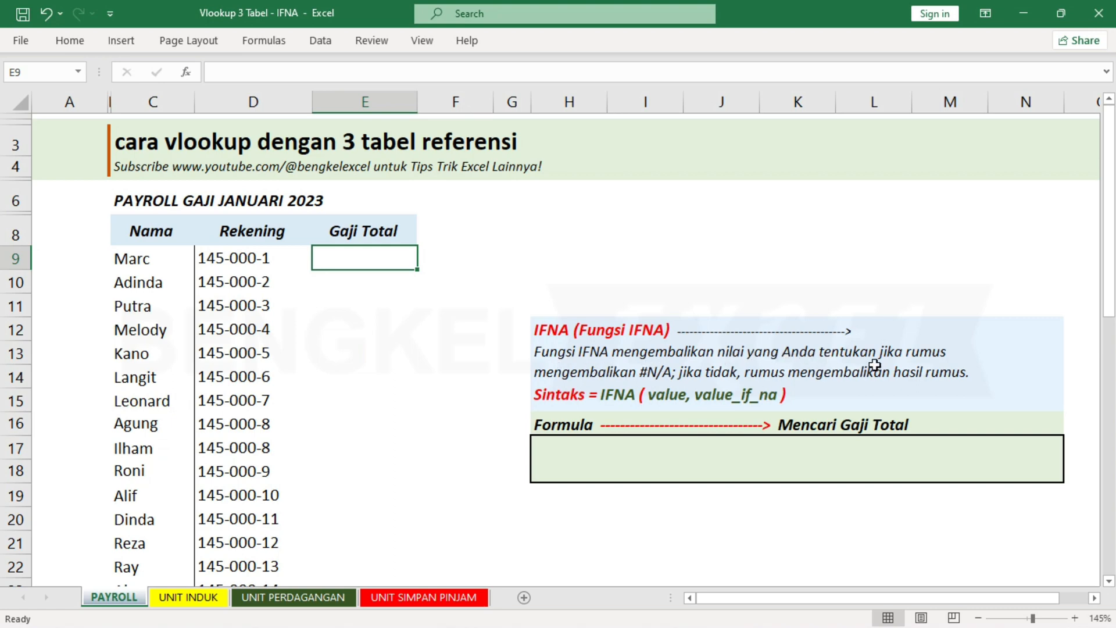
{"action": "left_click", "coordinate": [661, 376]}
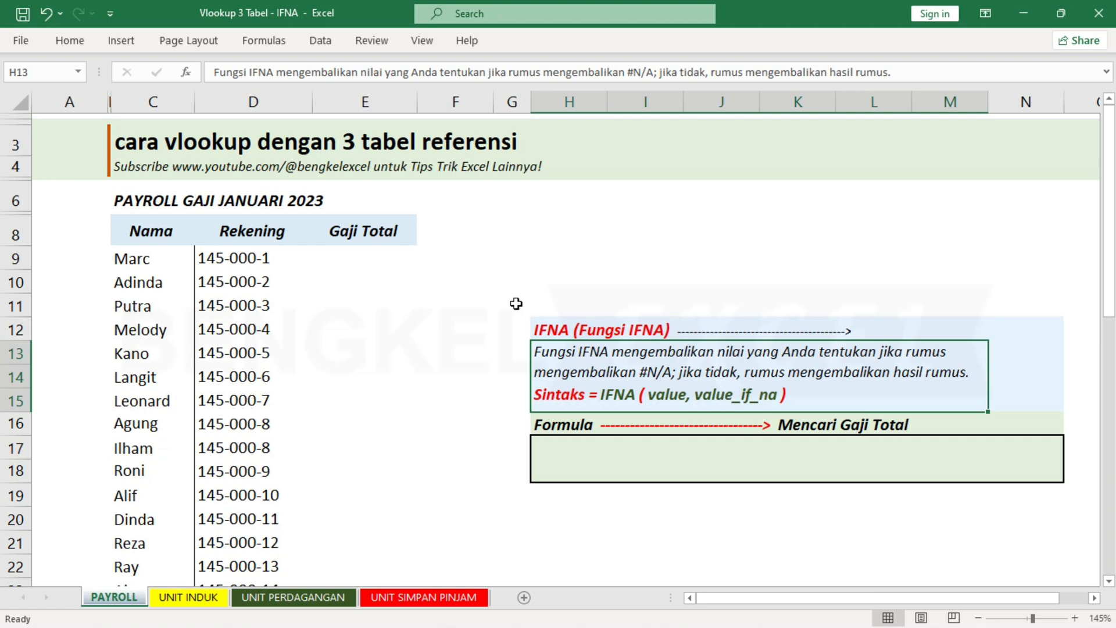
Start an IFNA formula in cell E9, the first Gaji Total cell of the payroll table.
{"action": "left_click", "coordinate": [383, 261]}
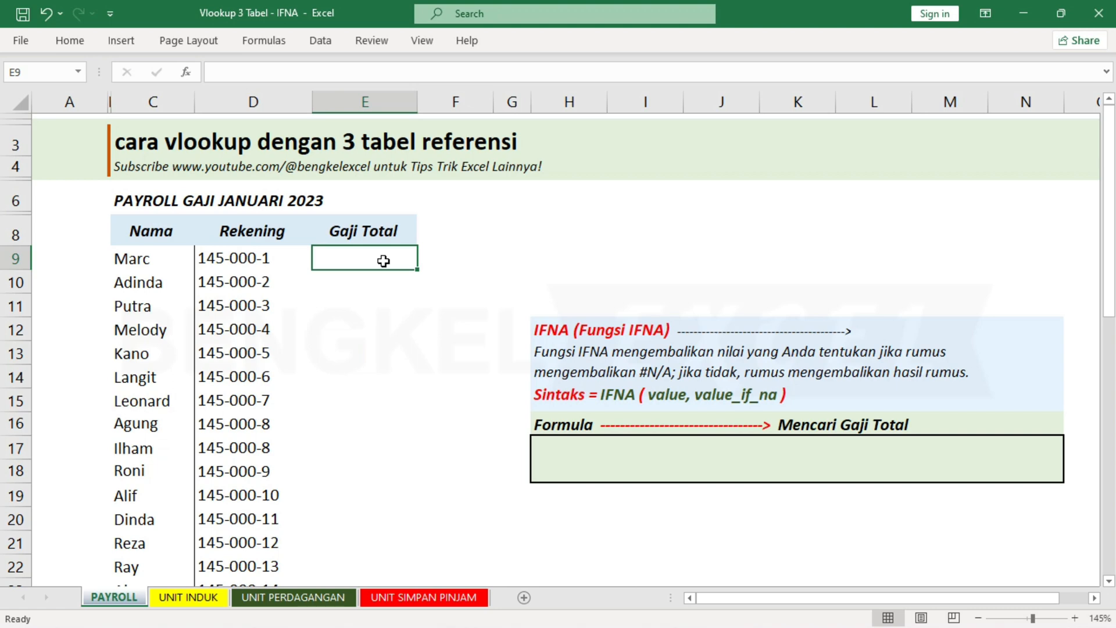
{"action": "type", "text": "="}
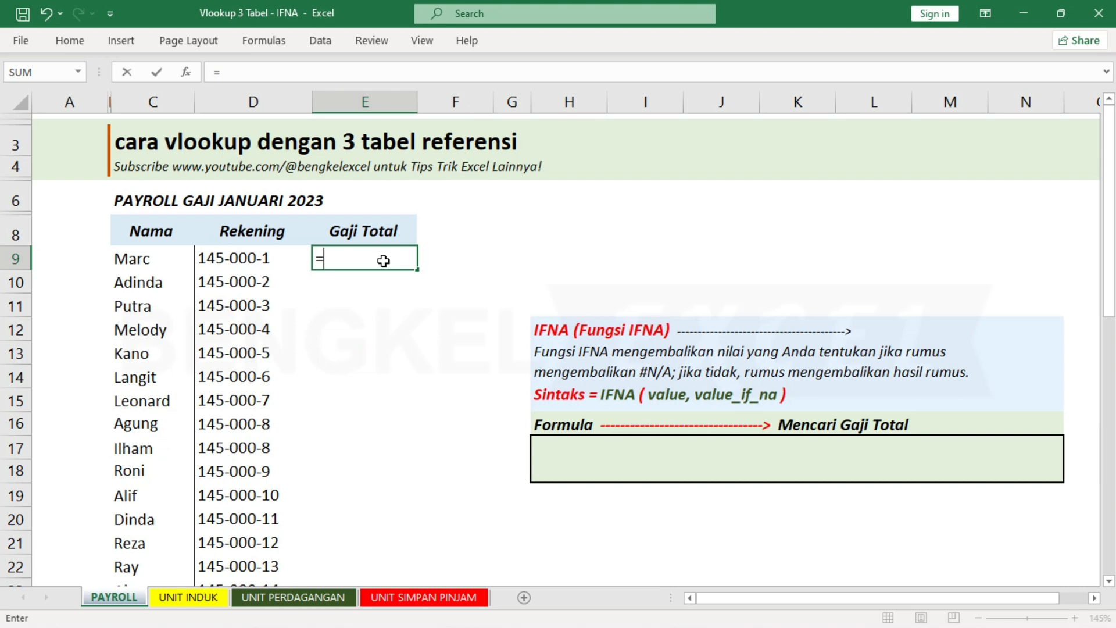
{"action": "type", "text": "ifn"}
{"action": "double_click", "coordinate": [347, 285]}
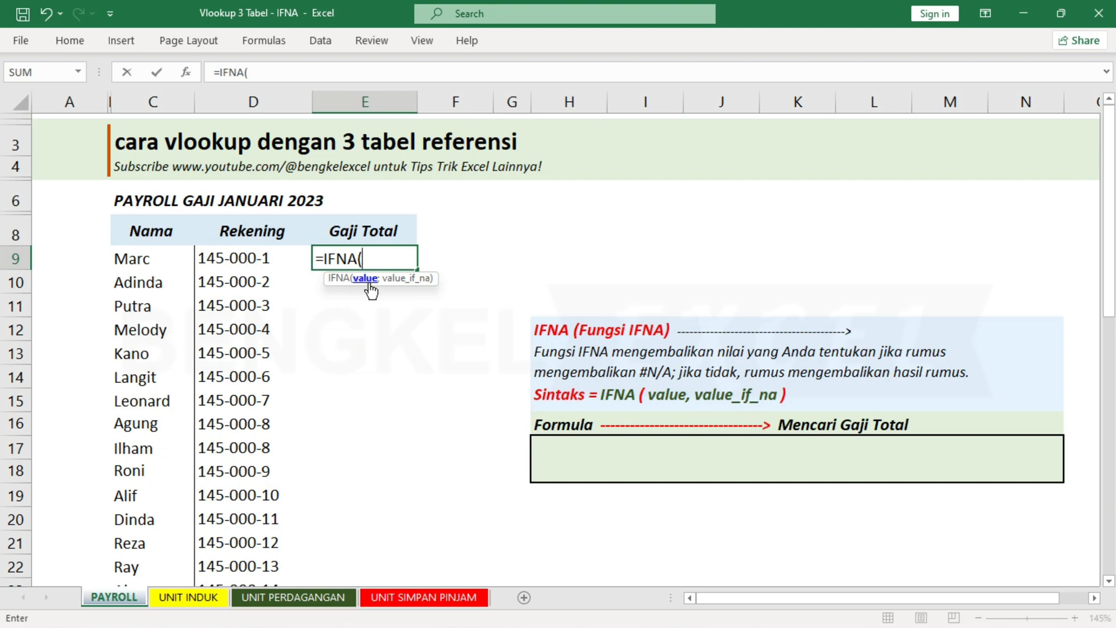
{"action": "left_click", "coordinate": [204, 599]}
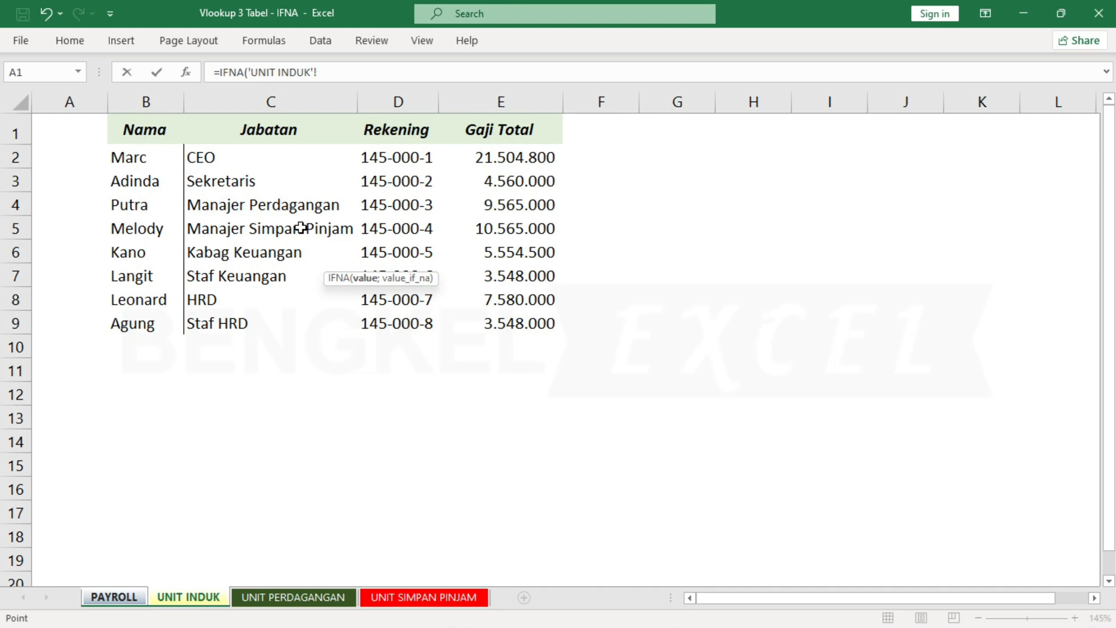
{"action": "left_click", "coordinate": [129, 599]}
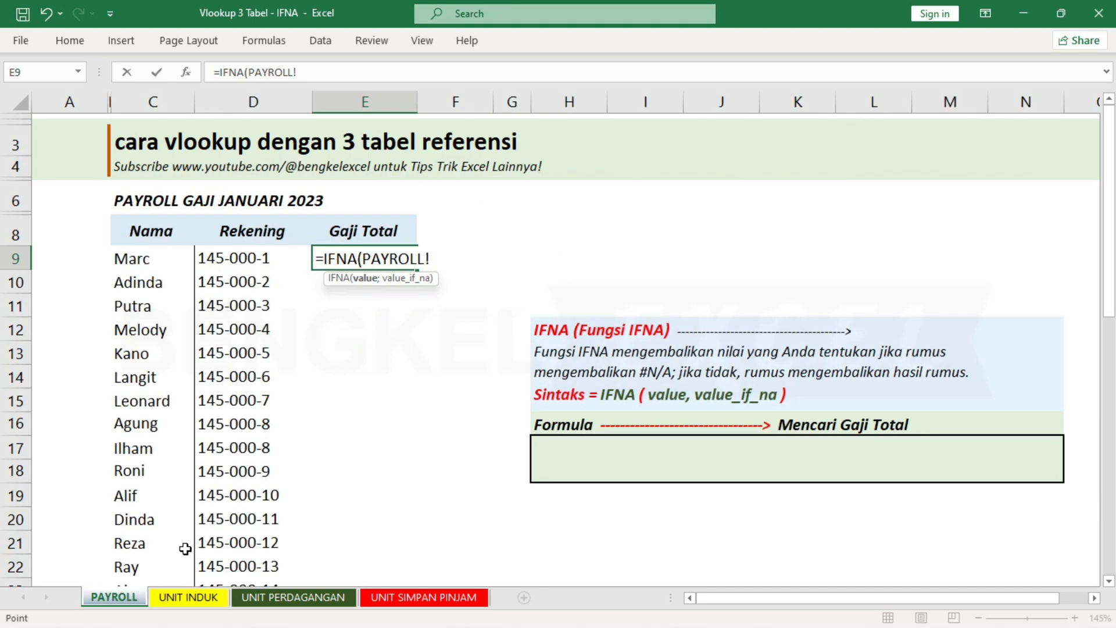
{"action": "key", "text": "BackSpace"}
{"action": "key", "text": "BackSpace"}
{"action": "key", "text": "BackSpace"}
{"action": "key", "text": "BackSpace"}
{"action": "key", "text": "BackSpace"}
{"action": "key", "text": "BackSpace"}
{"action": "key", "text": "BackSpace"}
{"action": "key", "text": "BackSpace"}
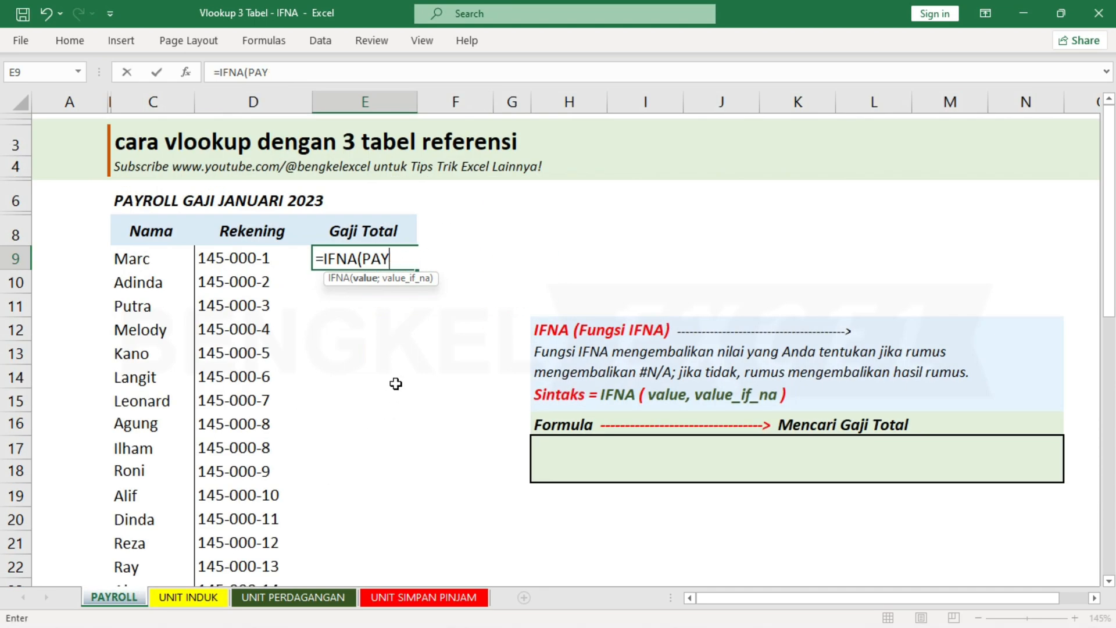
Nest a VLOOKUP as IFNA's value argument, looking up PAYROLL!C9 in columns B:E of the UNIT INDUK sheet.
{"action": "type", "text": "VLOOKUP("}
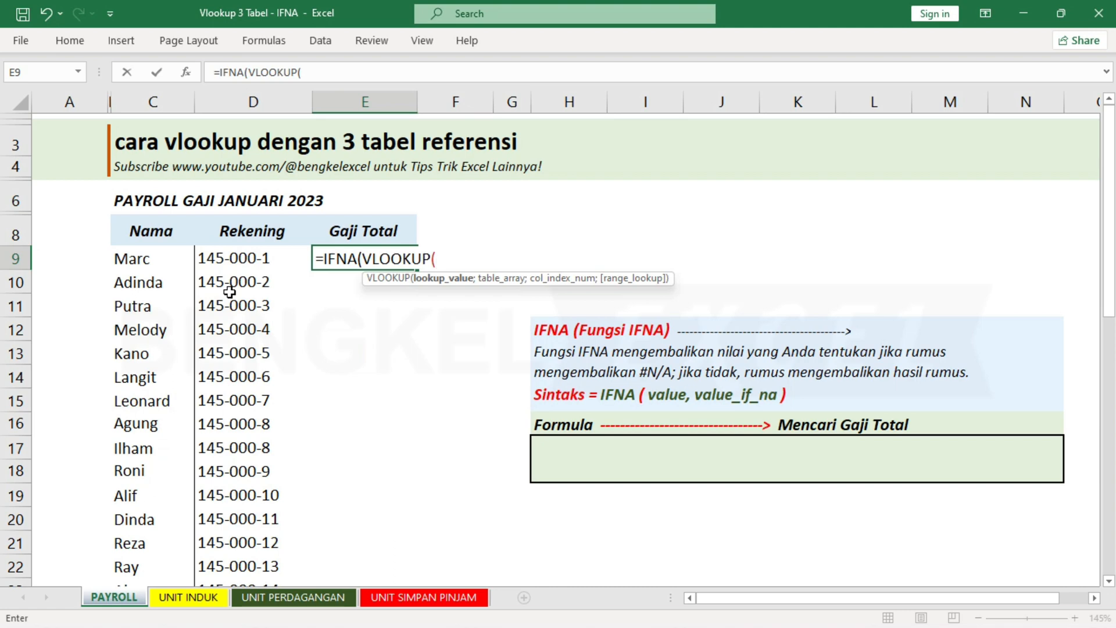
{"action": "left_click", "coordinate": [156, 259]}
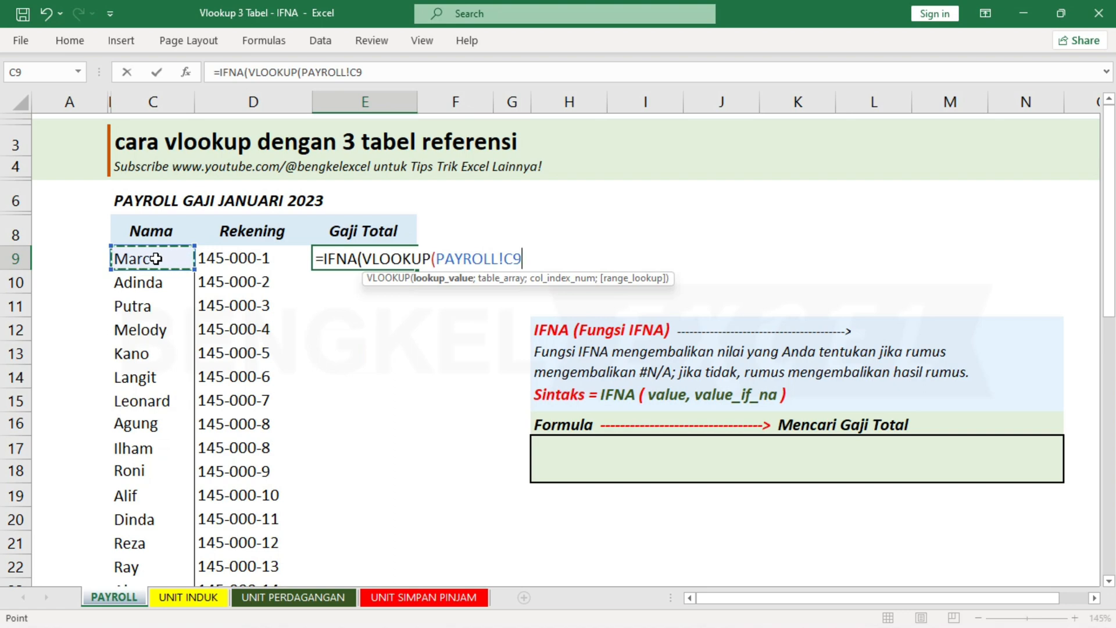
{"action": "type", "text": ";"}
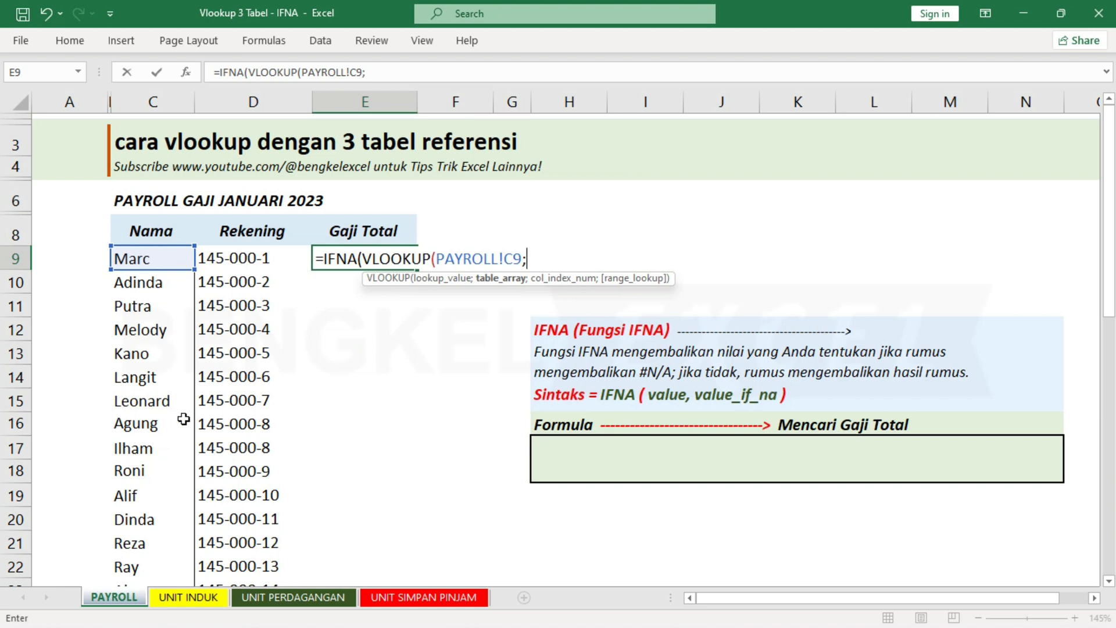
{"action": "left_click", "coordinate": [200, 598]}
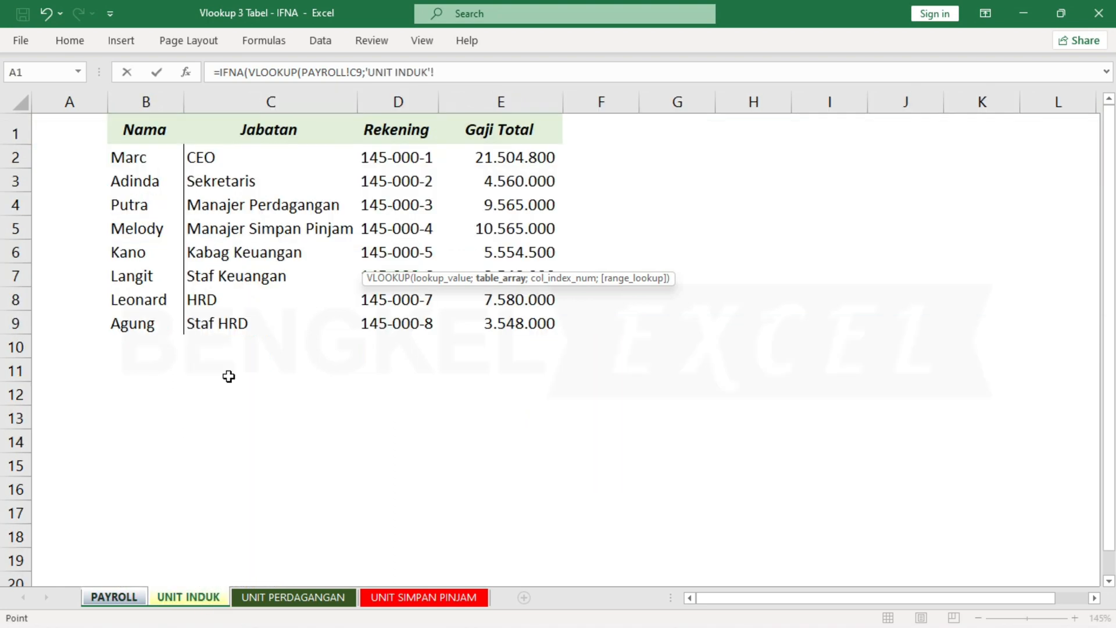
{"action": "left_click_drag", "start_coordinate": [153, 99], "coordinate": [500, 117]}
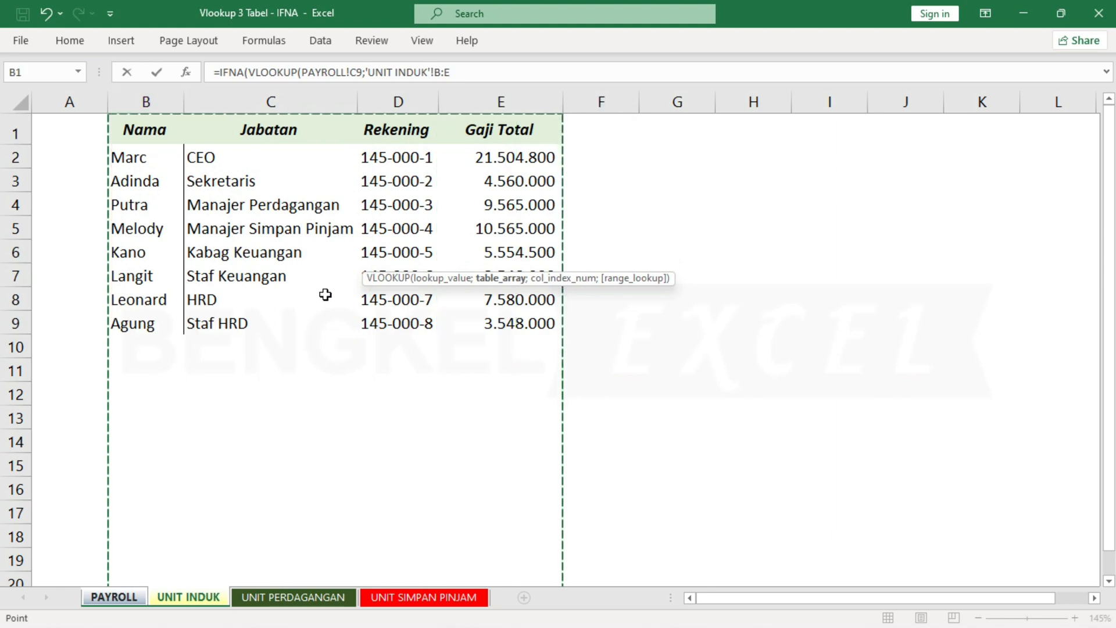
Complete the UNIT INDUK VLOOKUP with column index 4 and exact match (FALSE), closing its parenthesis.
{"action": "type", "text": ";4"}
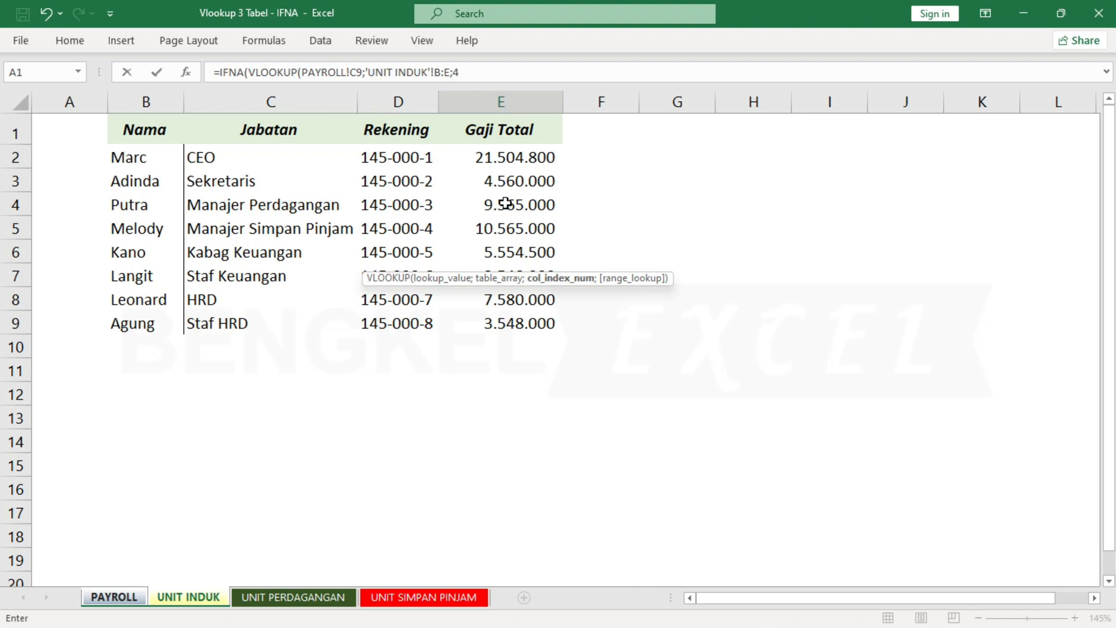
{"action": "type", "text": ";FALSE"}
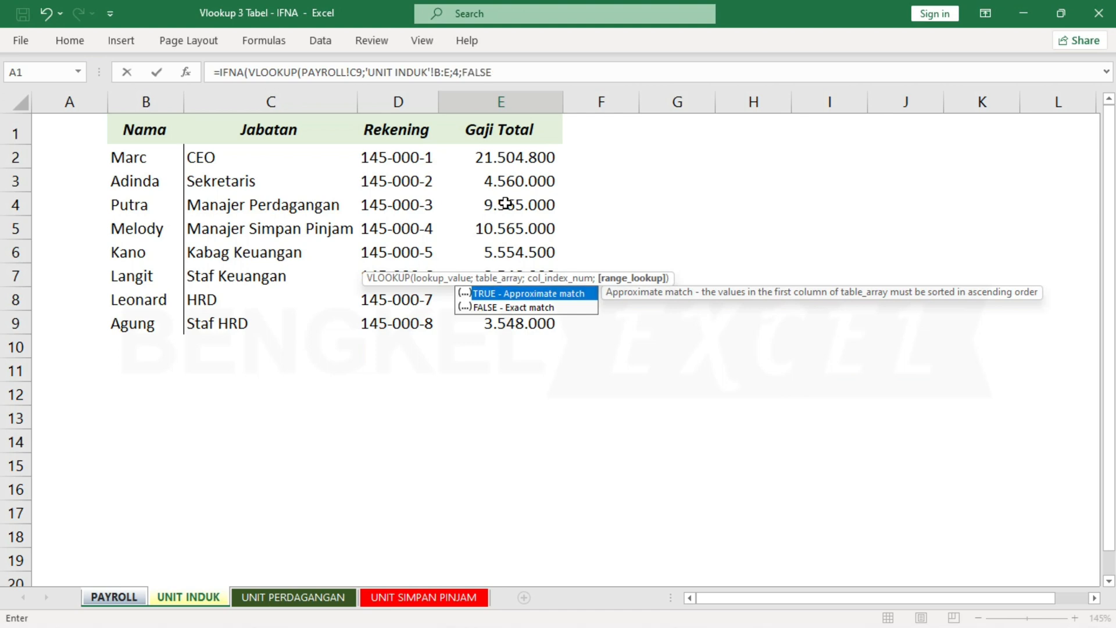
{"action": "key", "text": "Down"}
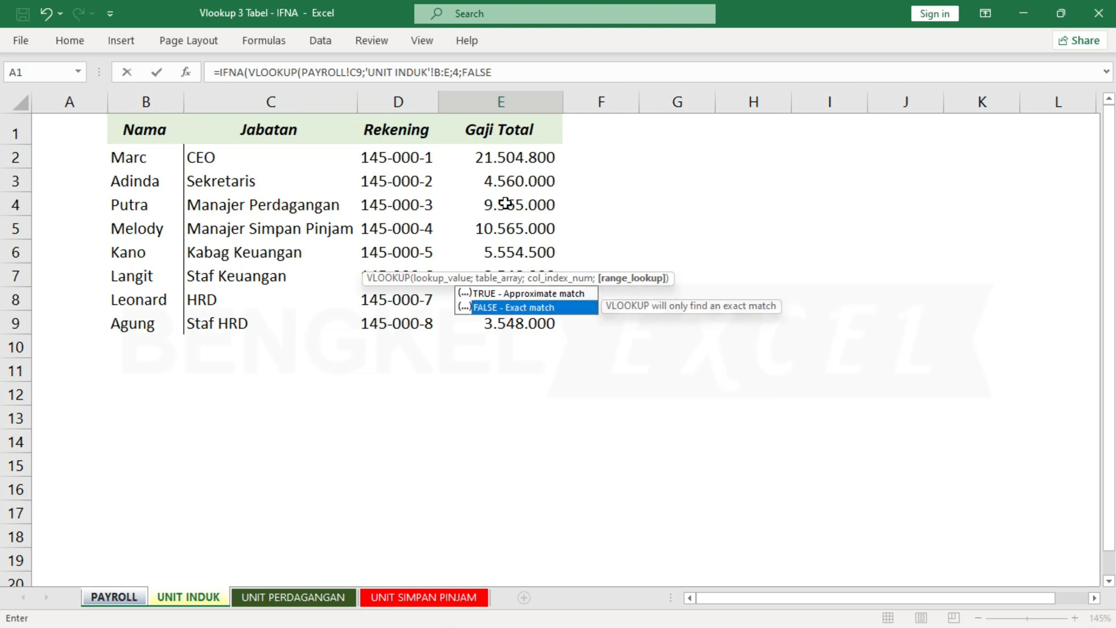
{"action": "key", "text": "Tab"}
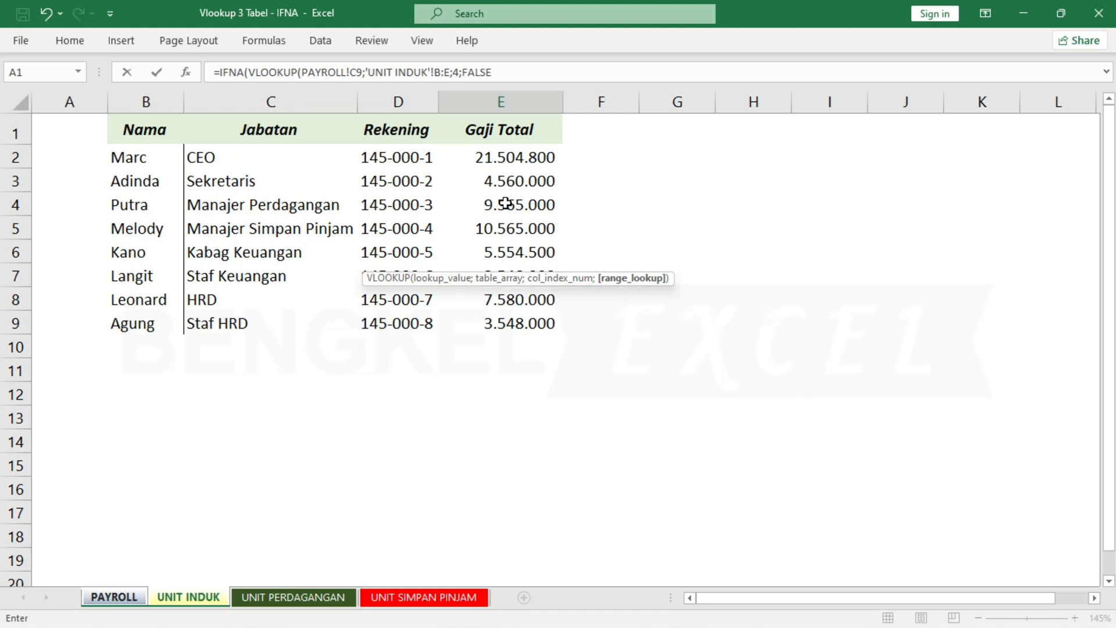
{"action": "type", "text": ")"}
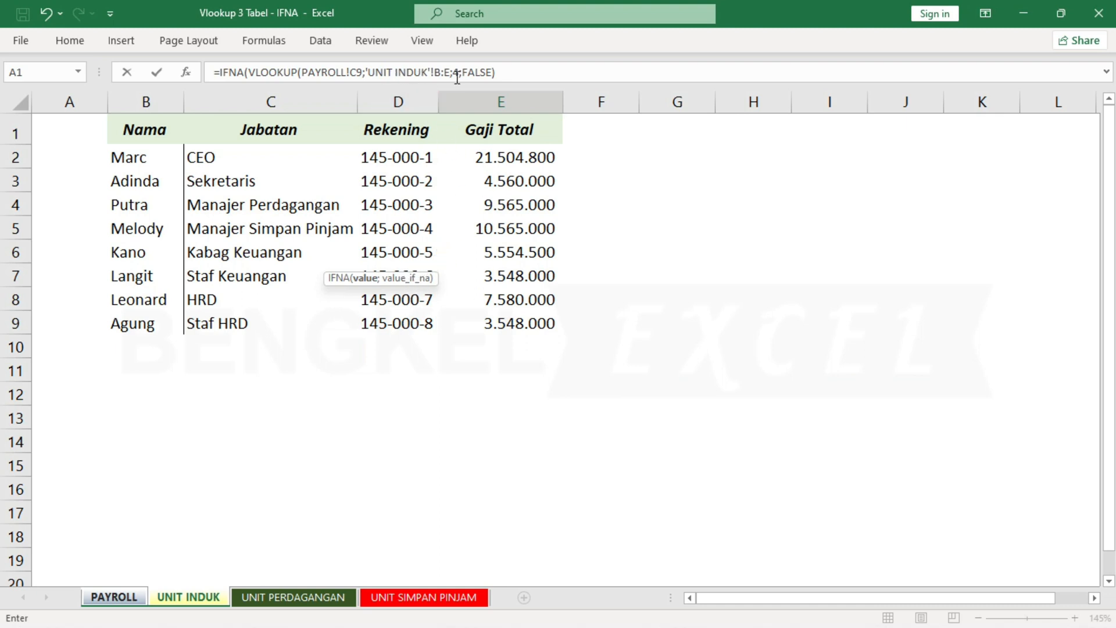
Add a second VLOOKUP as IFNA's value_if_na argument, looking up PAYROLL!C9 in columns B:E of the UNIT PERDAGANGAN sheet.
{"action": "left_click", "coordinate": [509, 71]}
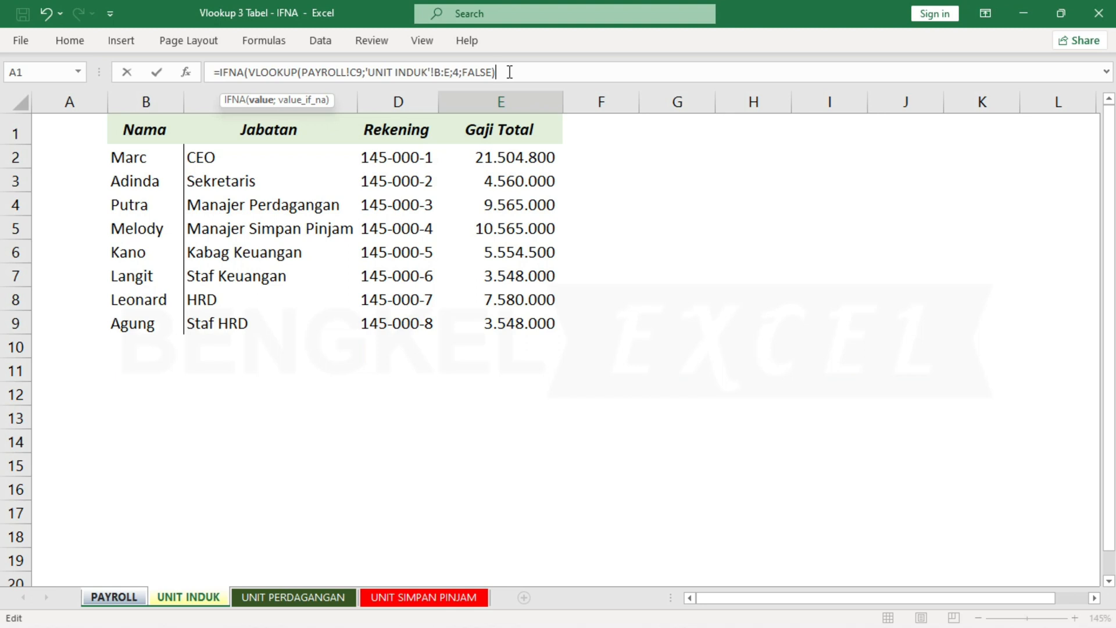
{"action": "type", "text": ";VLO"}
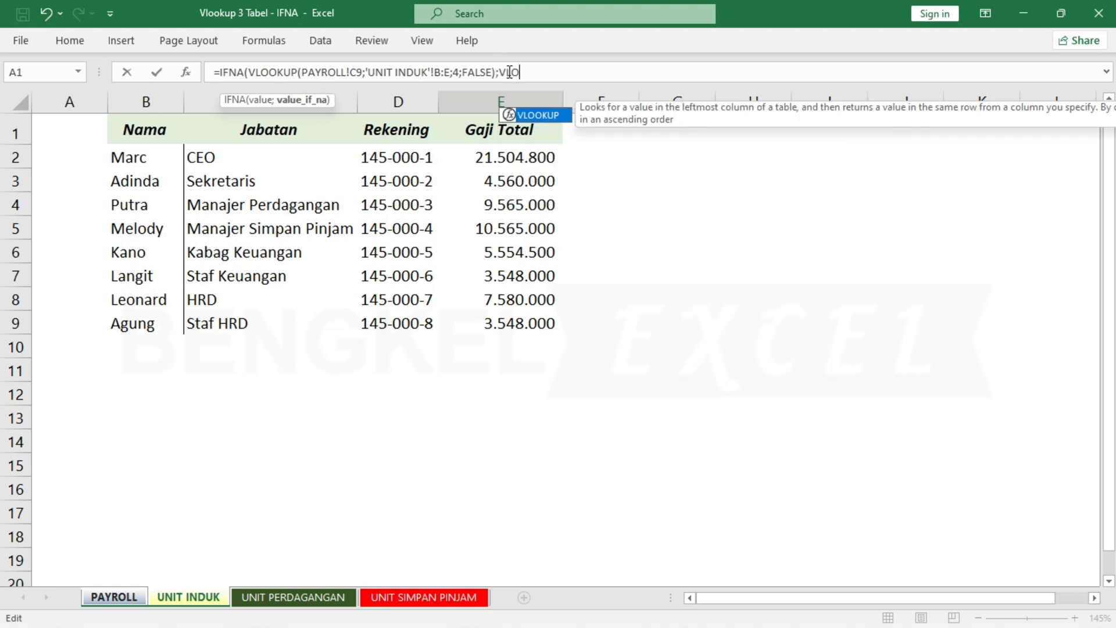
{"action": "key", "text": "Tab"}
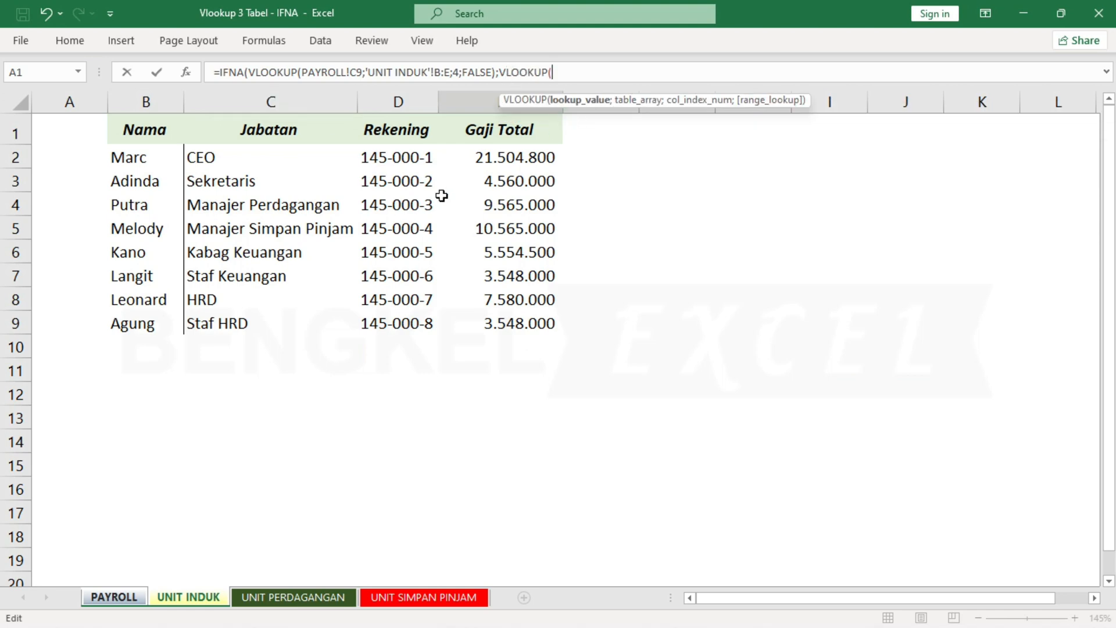
{"action": "left_click", "coordinate": [119, 602]}
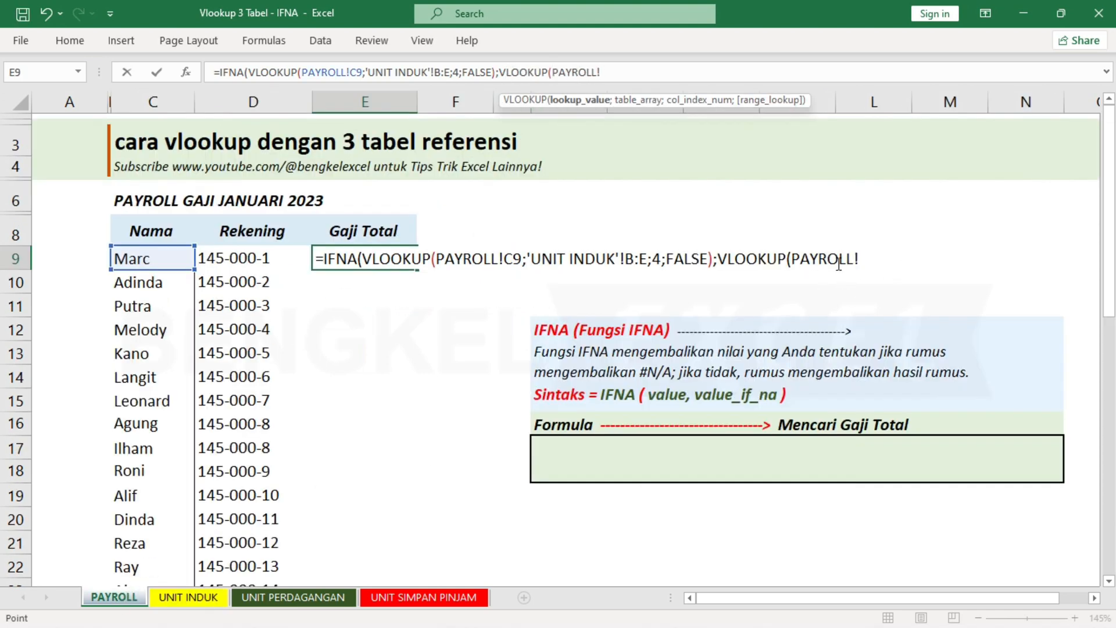
{"action": "left_click", "coordinate": [179, 262]}
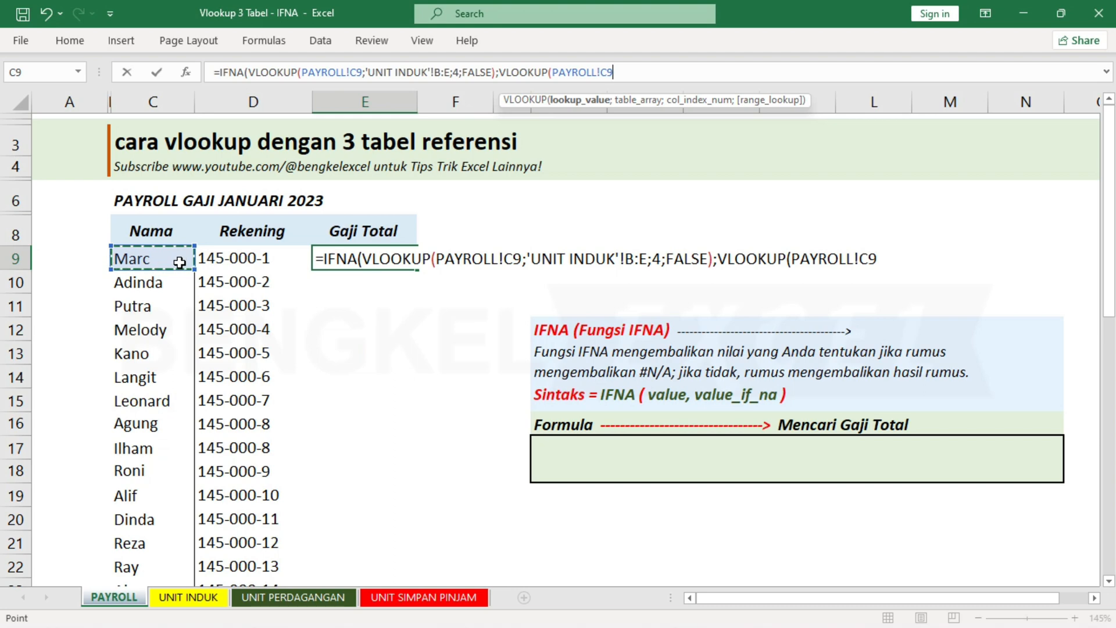
{"action": "type", "text": ";"}
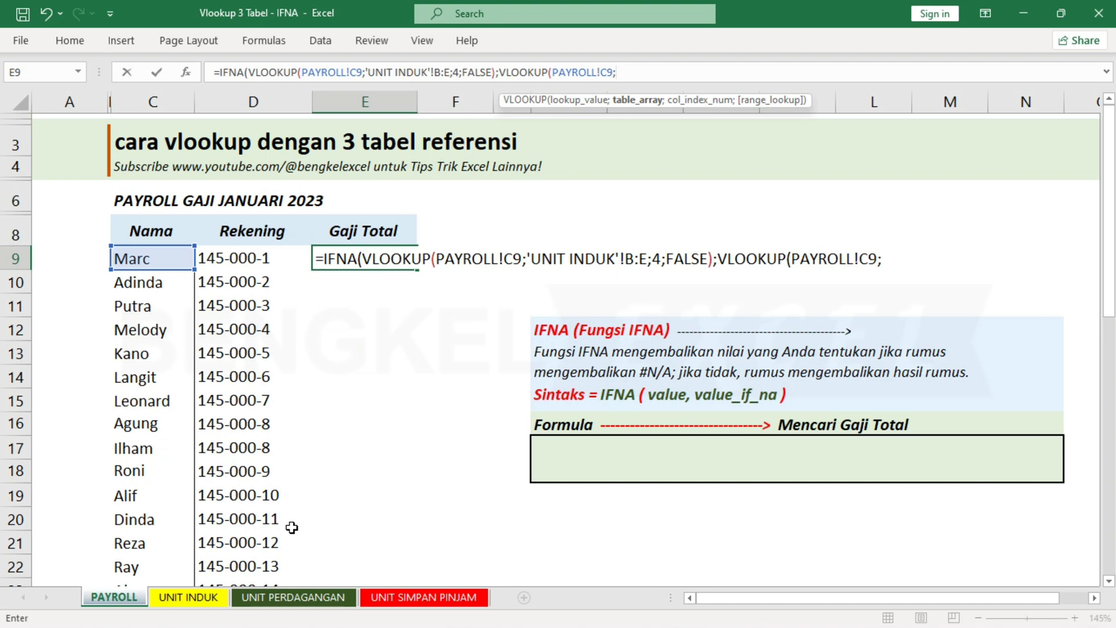
{"action": "left_click", "coordinate": [297, 590]}
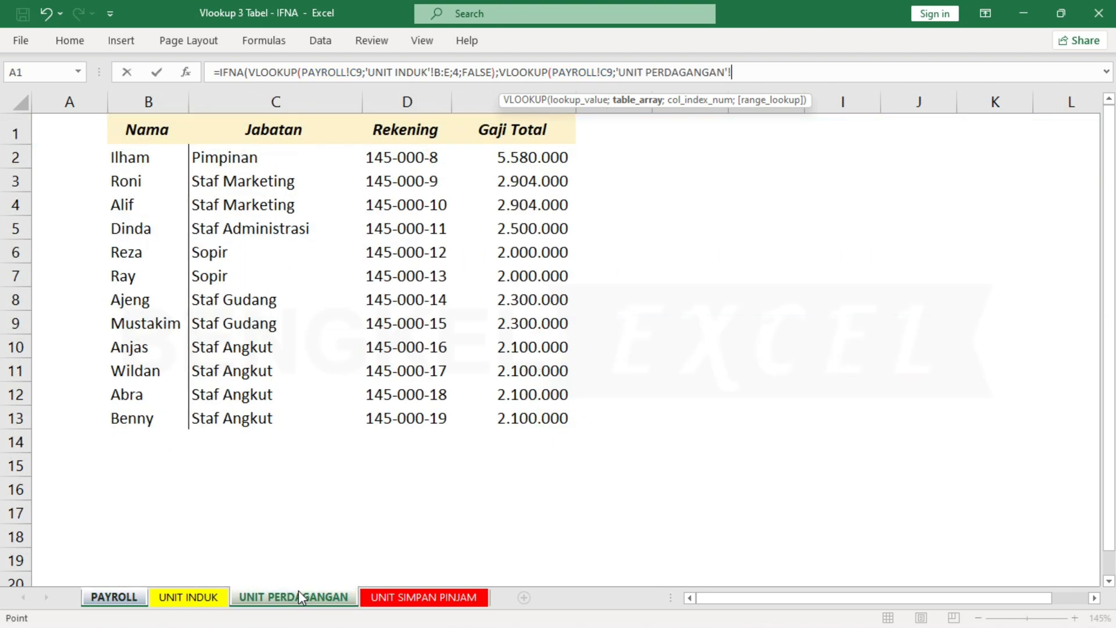
{"action": "left_click", "coordinate": [162, 101]}
{"action": "left_click_drag", "start_coordinate": [162, 101], "coordinate": [499, 110]}
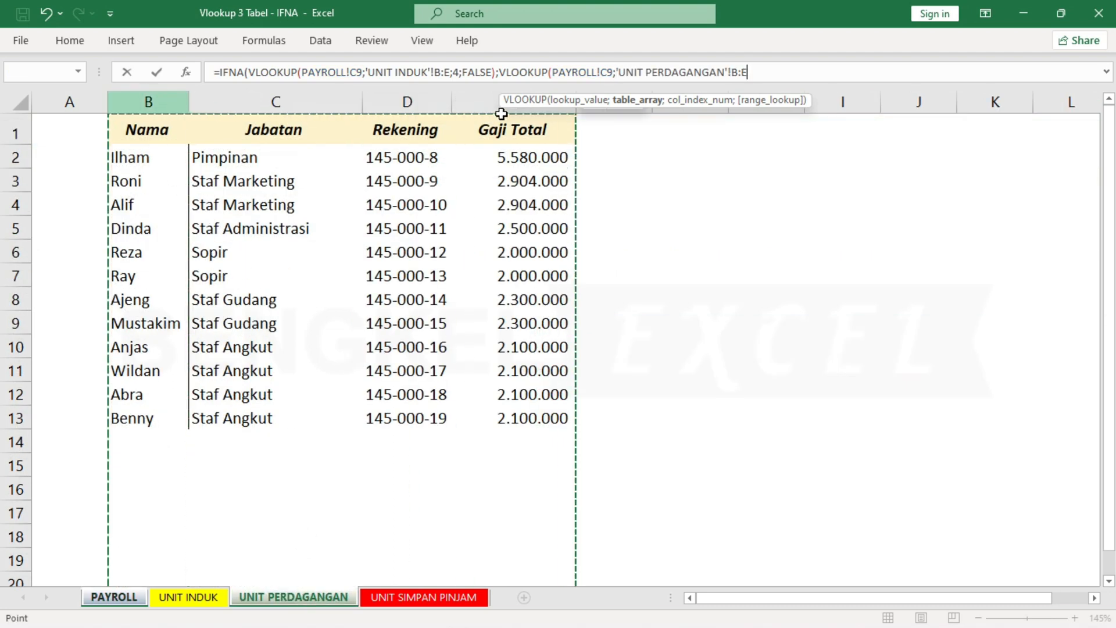
{"action": "type", "text": ";"}
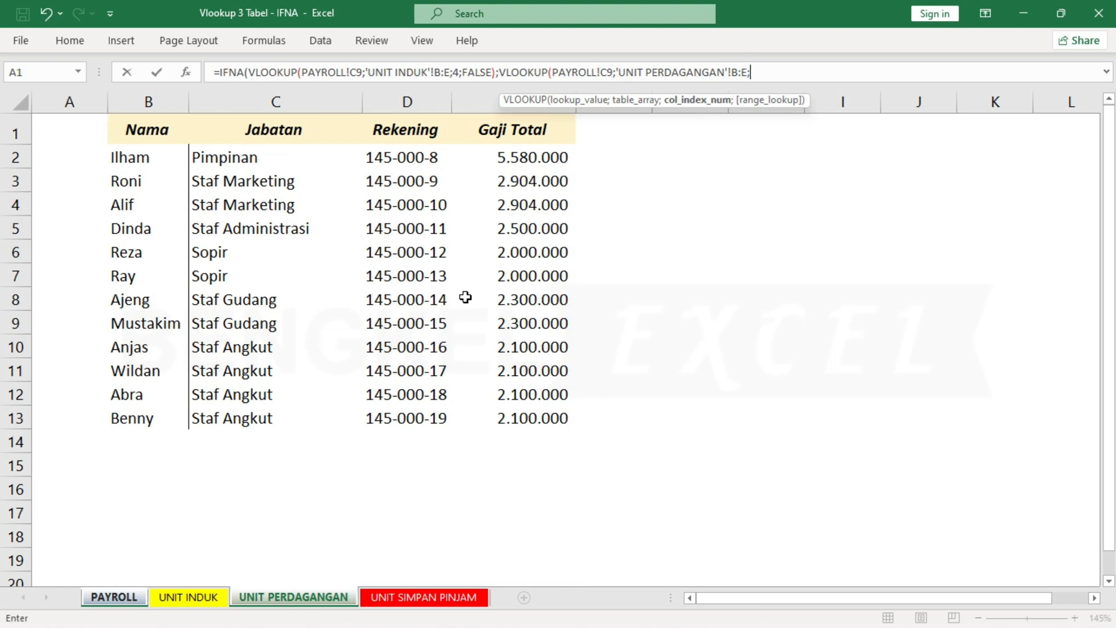
{"action": "type", "text": "4;FALSE"}
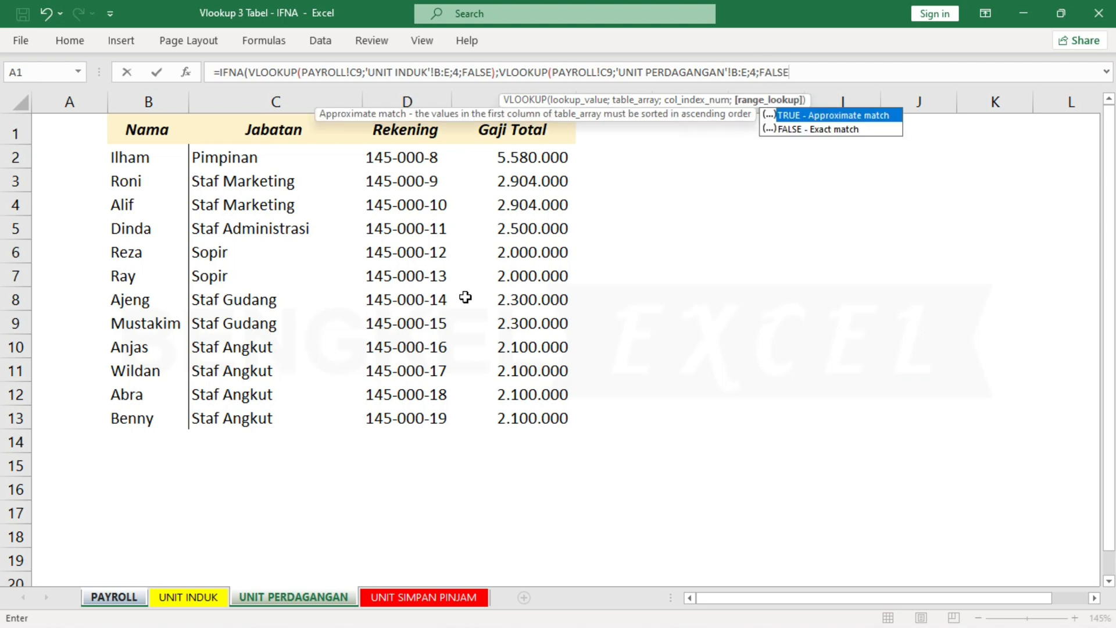
{"action": "type", "text": ")"}
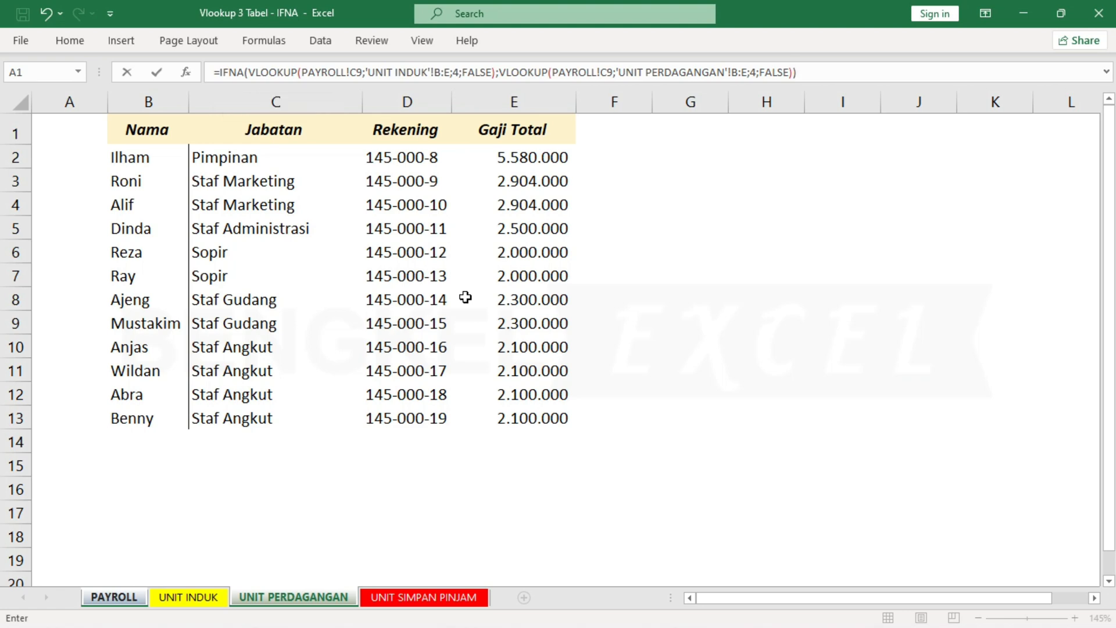
Complete the UNIT PERDAGANGAN VLOOKUP with column index 4 and exact match (FALSE), close both functions and enter the formula.
{"action": "key", "text": "Return"}
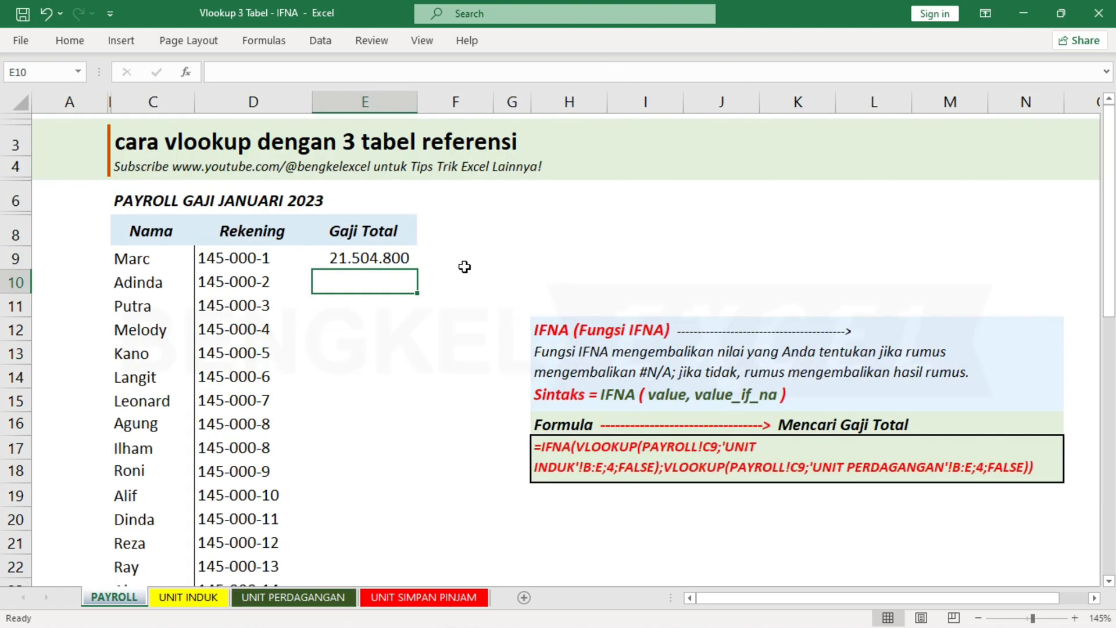
Check the Gaji Total in PAYROLL cell E9 against cell E2 of the UNIT INDUK sheet.
{"action": "left_click", "coordinate": [406, 260]}
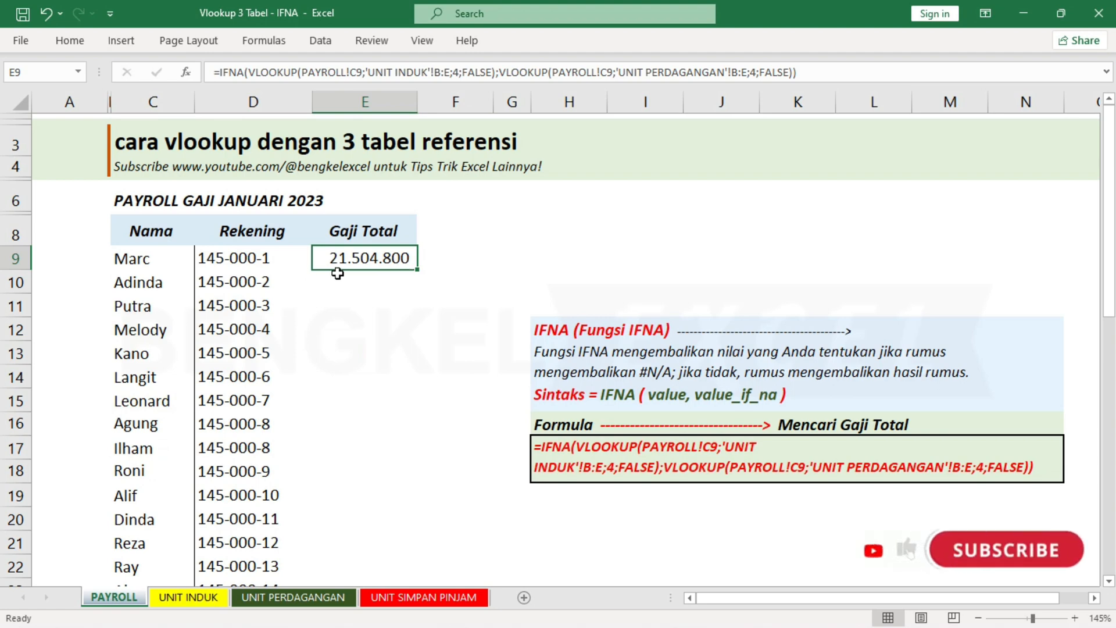
{"action": "left_click", "coordinate": [209, 597]}
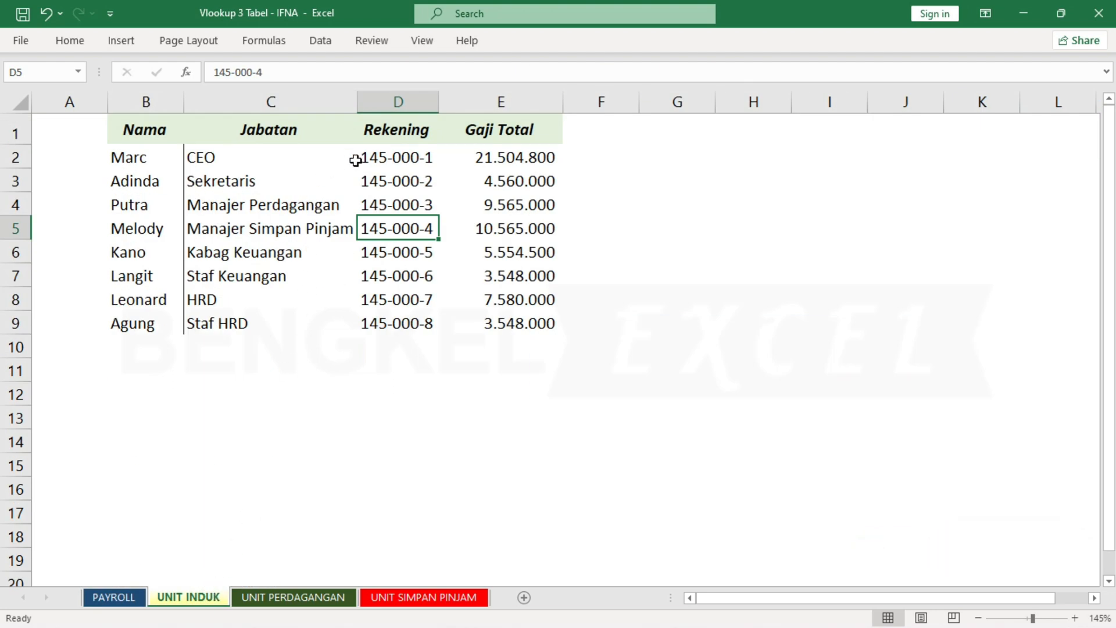
{"action": "left_click", "coordinate": [560, 155]}
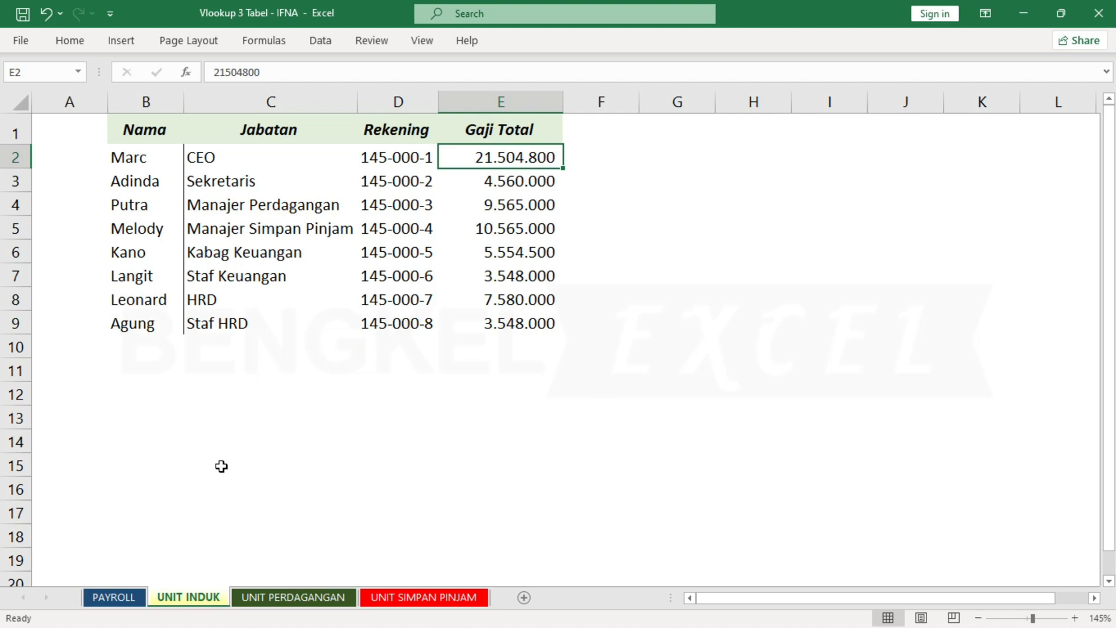
{"action": "left_click", "coordinate": [125, 597]}
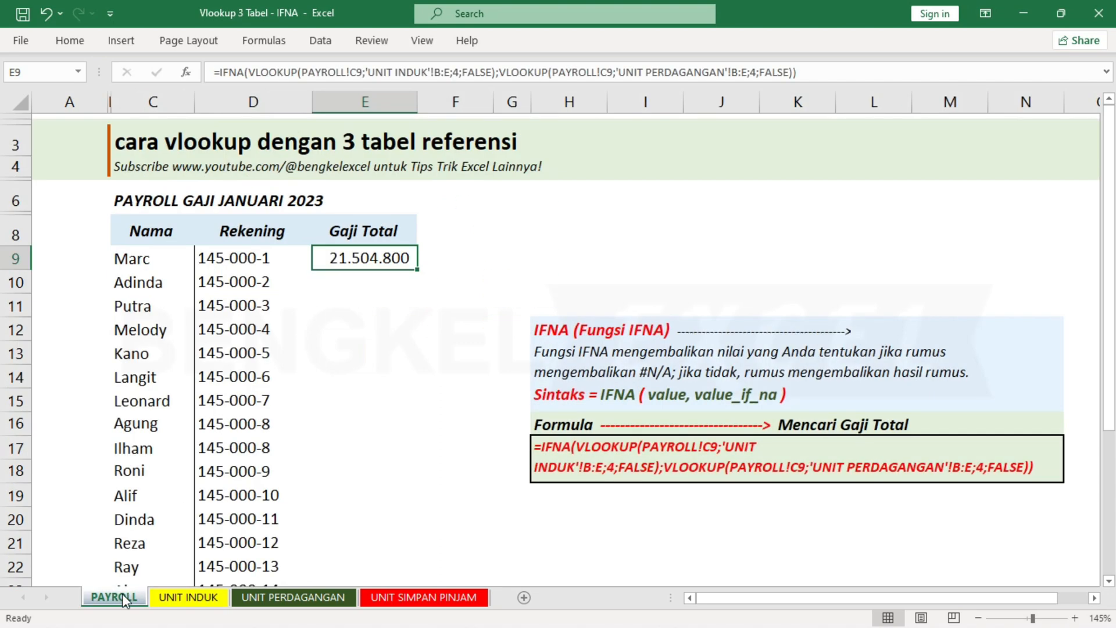
Fill the IFNA formula from E9 down the whole Gaji Total column of the payroll table.
{"action": "double_click", "coordinate": [418, 271]}
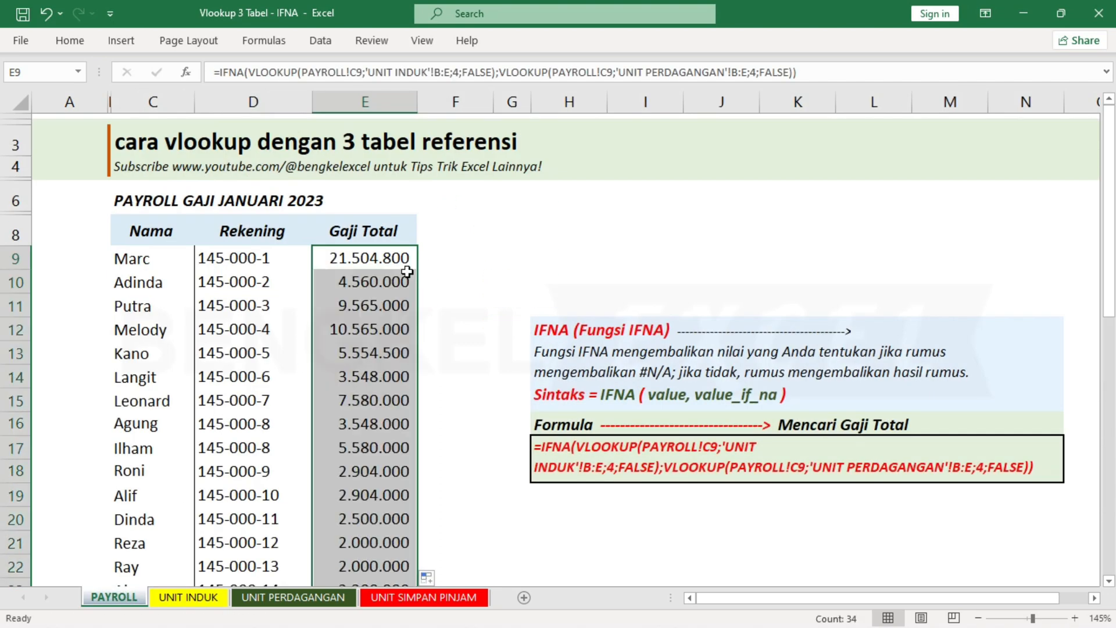
{"action": "scroll", "coordinate": [384, 285], "scroll_direction": "down", "scroll_amount": 2}
{"action": "scroll", "coordinate": [384, 286], "scroll_direction": "down", "scroll_amount": 3}
Inspect the Gaji Total formula in E29 and compare the employee in C29 with the first record on the UNIT SIMPAN PINJAM sheet.
{"action": "left_click", "coordinate": [352, 364]}
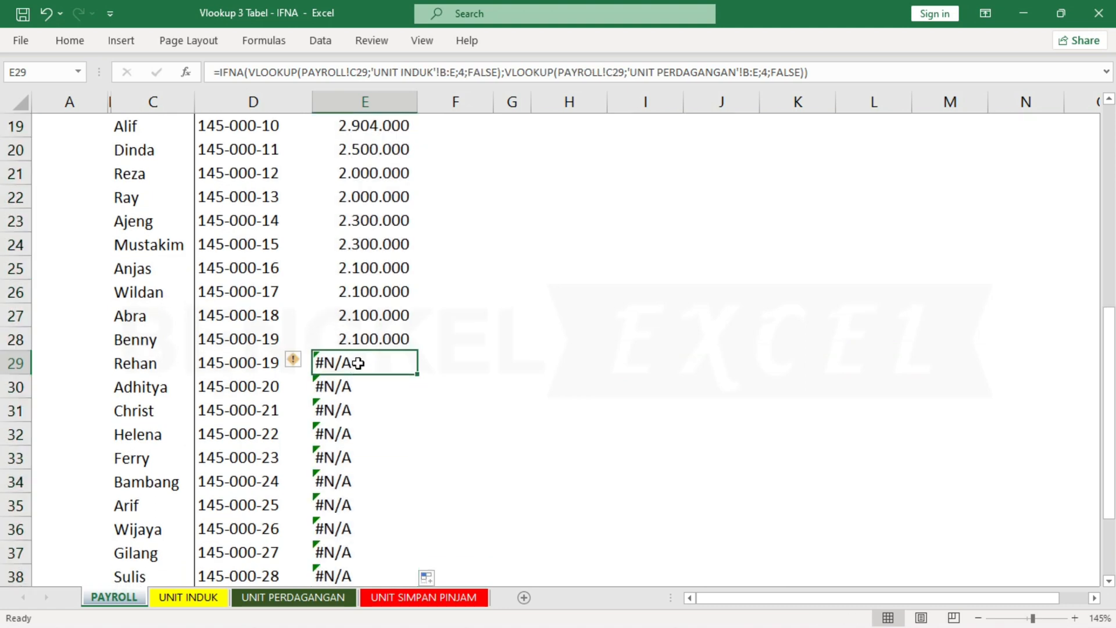
{"action": "left_click", "coordinate": [139, 365]}
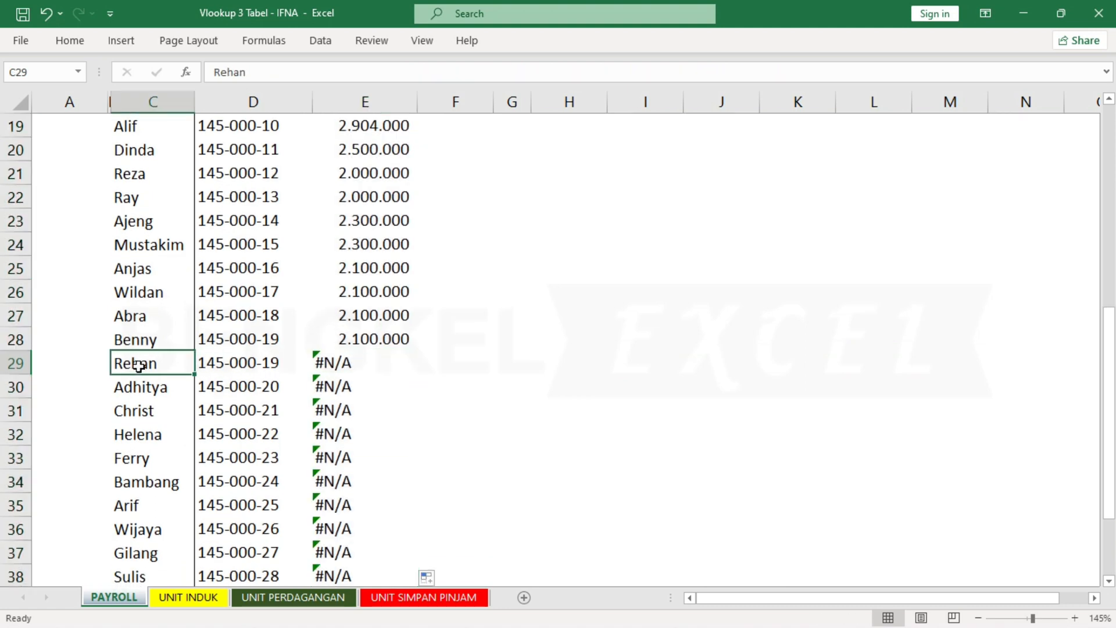
{"action": "left_click", "coordinate": [408, 597]}
{"action": "left_click", "coordinate": [160, 158]}
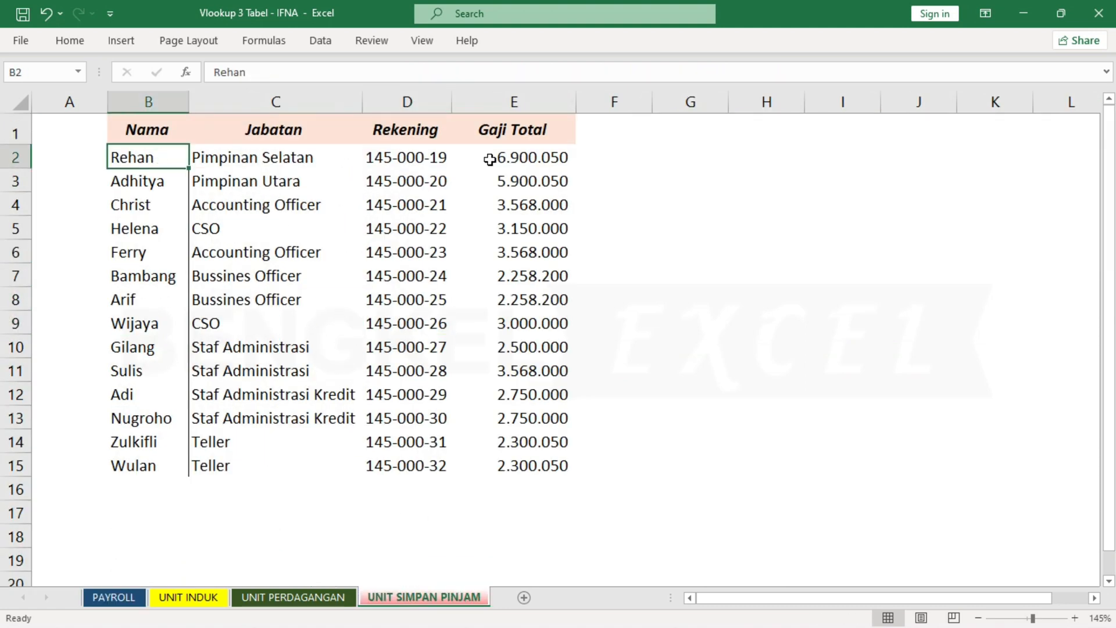
{"action": "left_click", "coordinate": [572, 164]}
{"action": "left_click", "coordinate": [112, 597]}
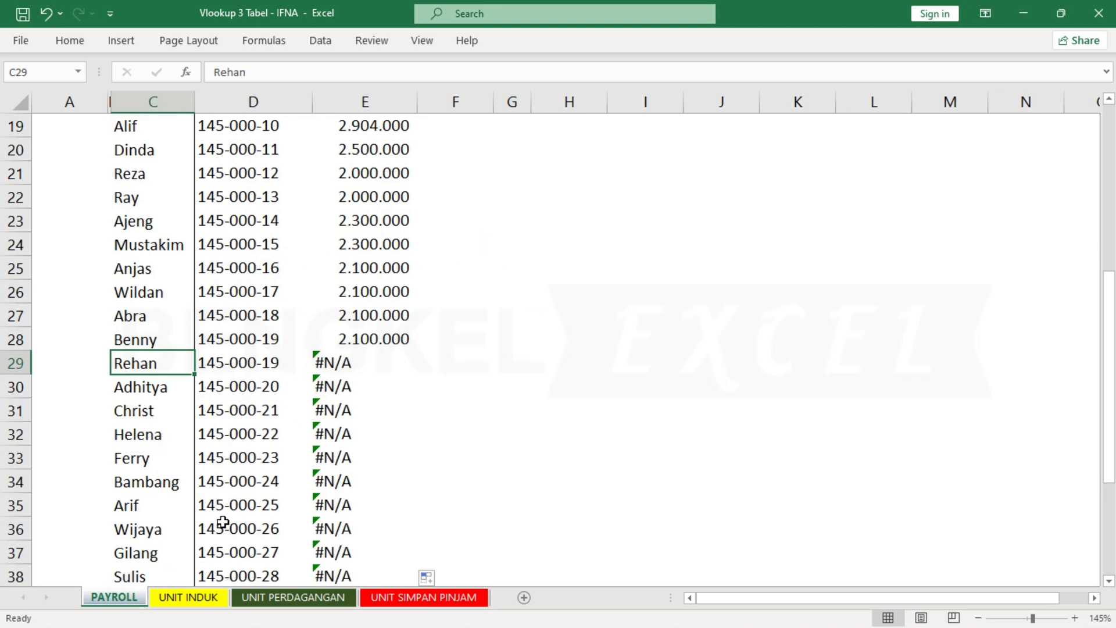
{"action": "left_click", "coordinate": [360, 363]}
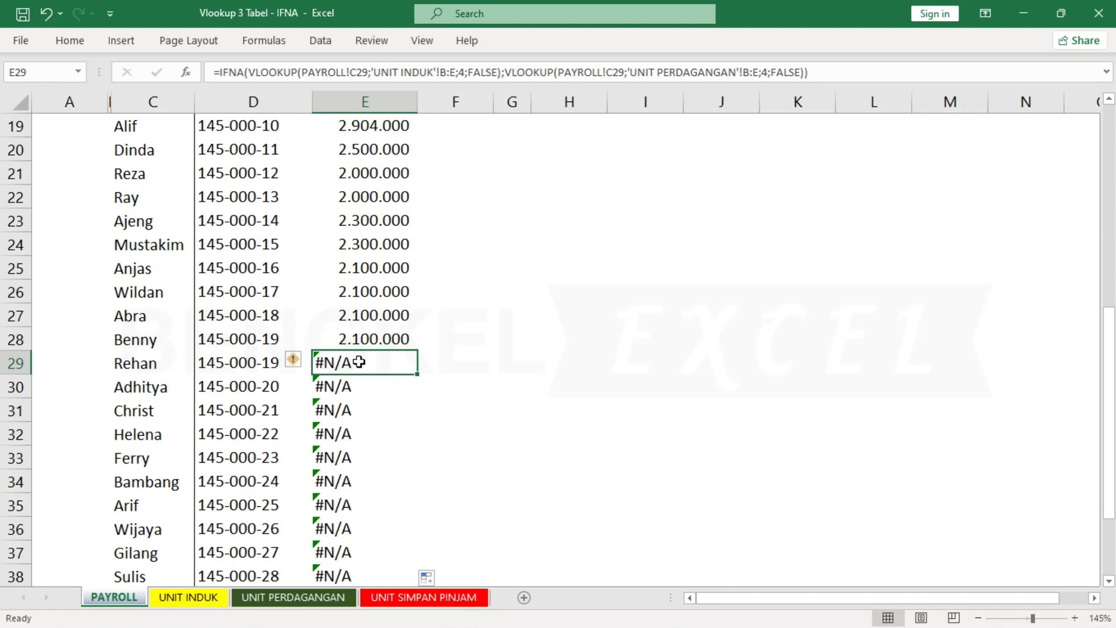
Edit the formula in E9 and insert an outer IFNA( in front of the existing IFNA function.
{"action": "scroll", "coordinate": [361, 363], "scroll_direction": "up", "scroll_amount": 5}
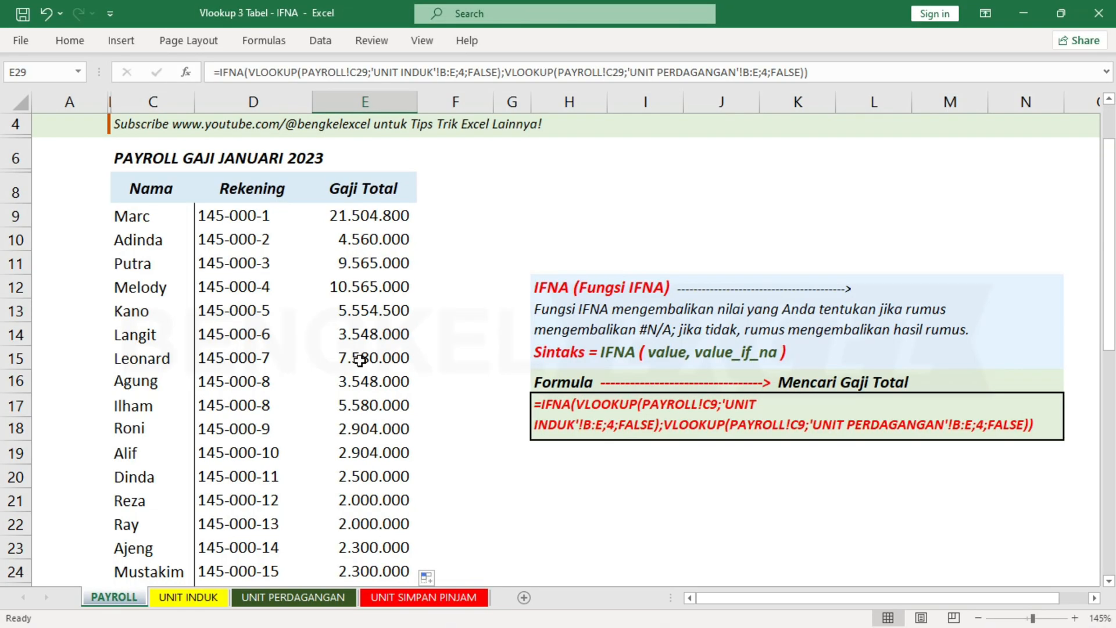
{"action": "scroll", "coordinate": [361, 337], "scroll_direction": "up", "scroll_amount": 1}
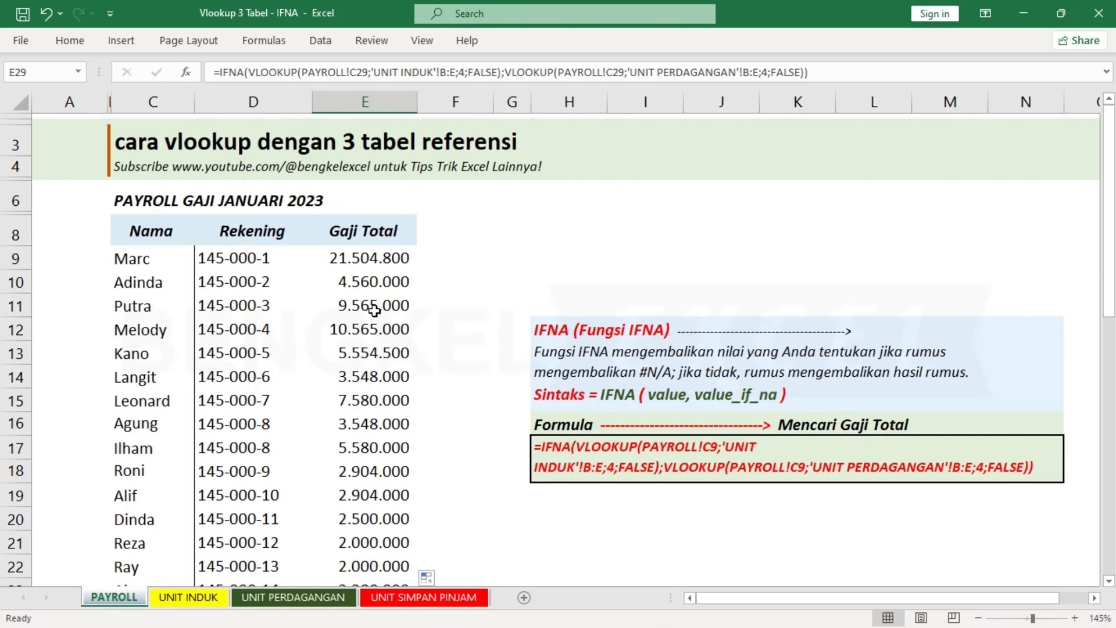
{"action": "left_click", "coordinate": [384, 259]}
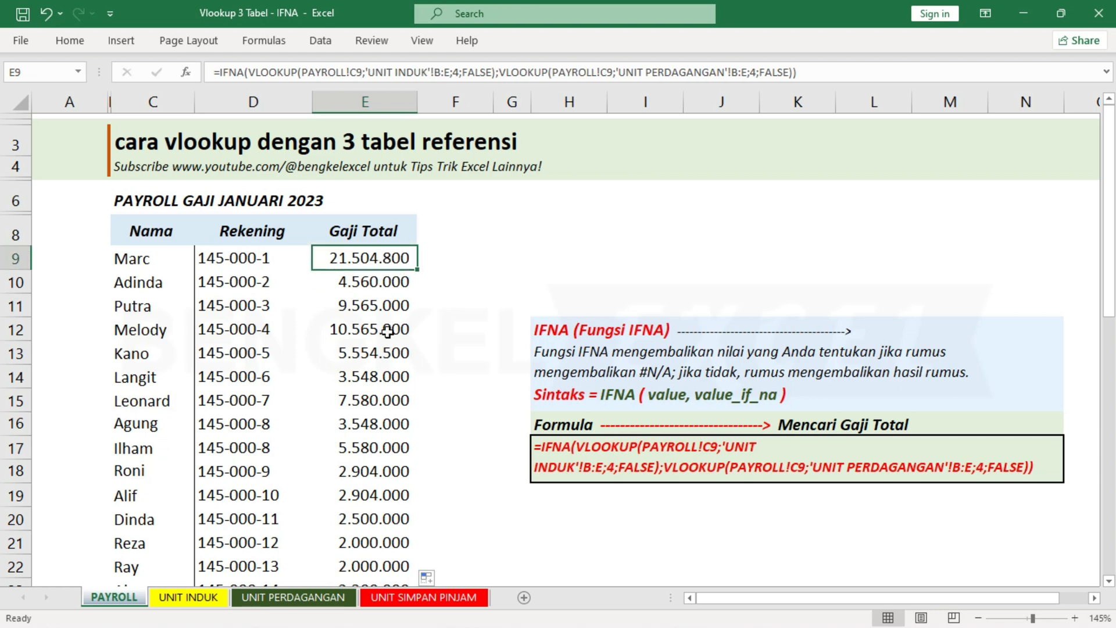
{"action": "key", "text": "F2"}
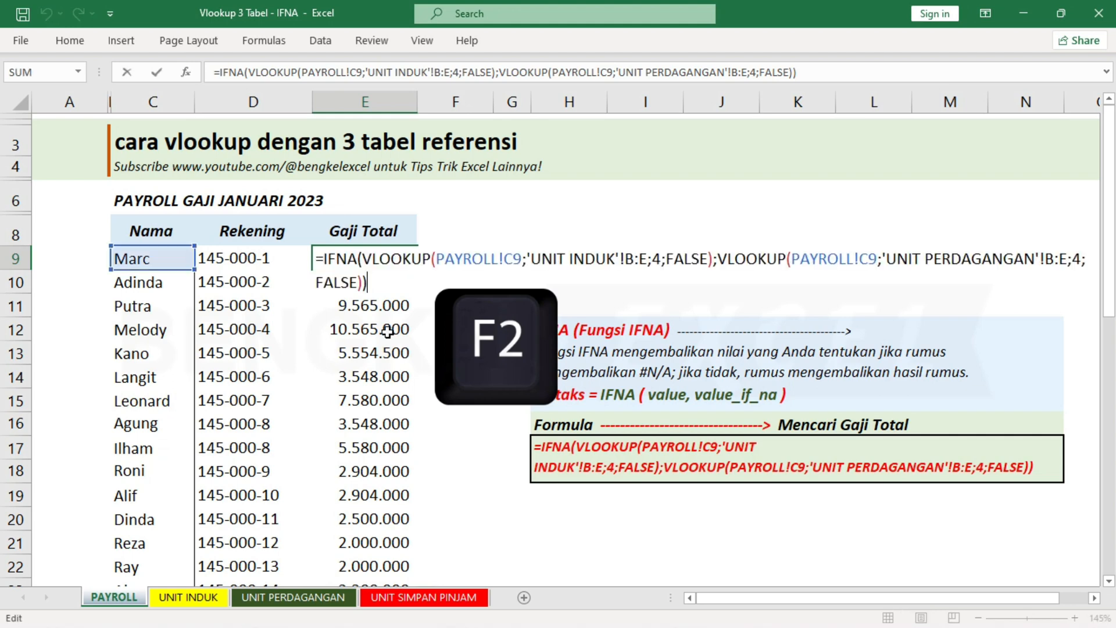
{"action": "left_click", "coordinate": [325, 260]}
{"action": "type", "text": "I"}
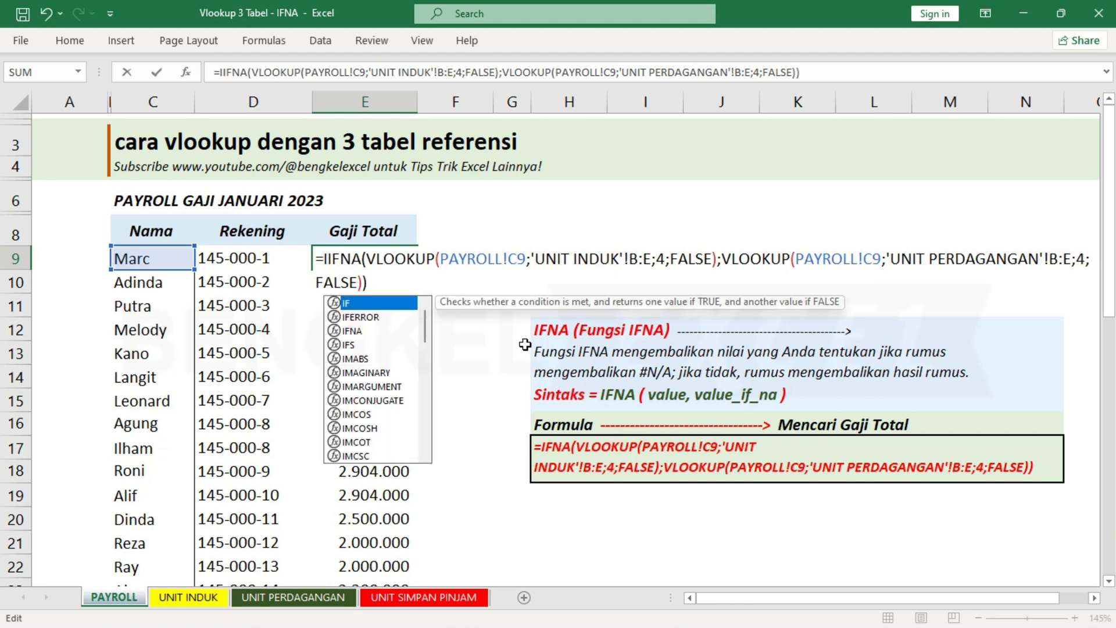
{"action": "type", "text": "FNA("}
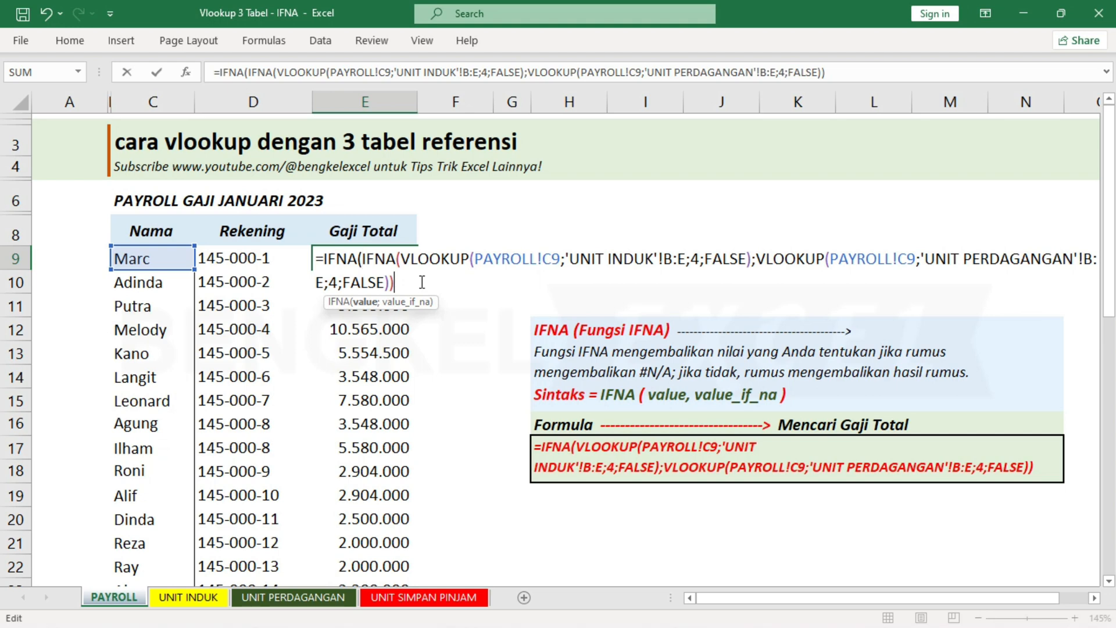
Add a VLOOKUP as the outer IFNA's value_if_na argument, looking up C9 in columns B:E of the UNIT SIMPAN PINJAM sheet.
{"action": "type", "text": ";"}
{"action": "type", "text": "VLO"}
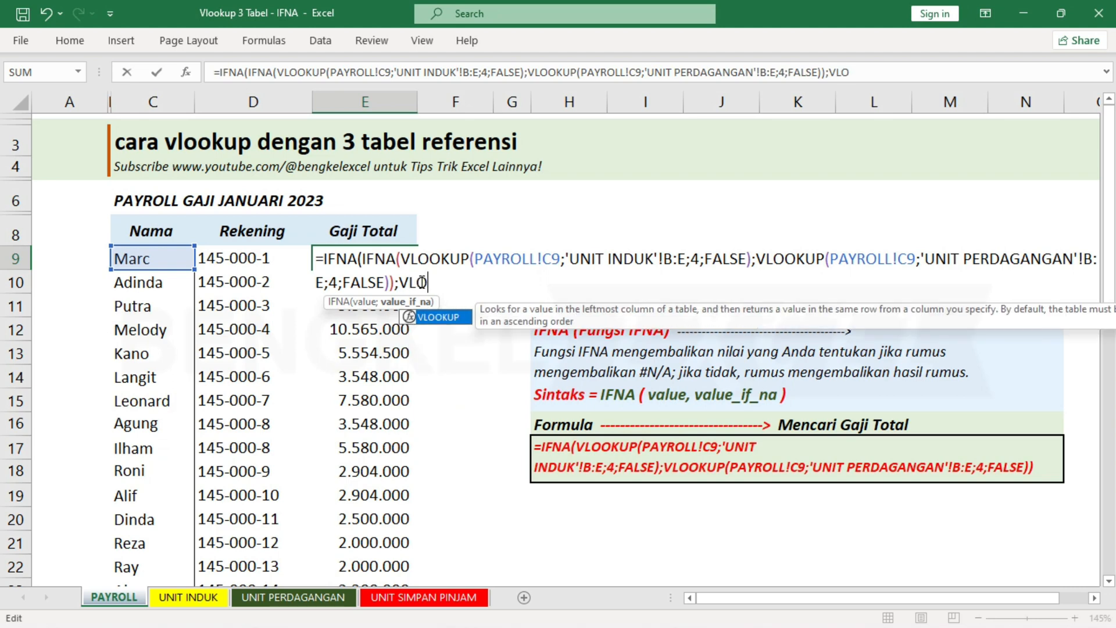
{"action": "key", "text": "Tab"}
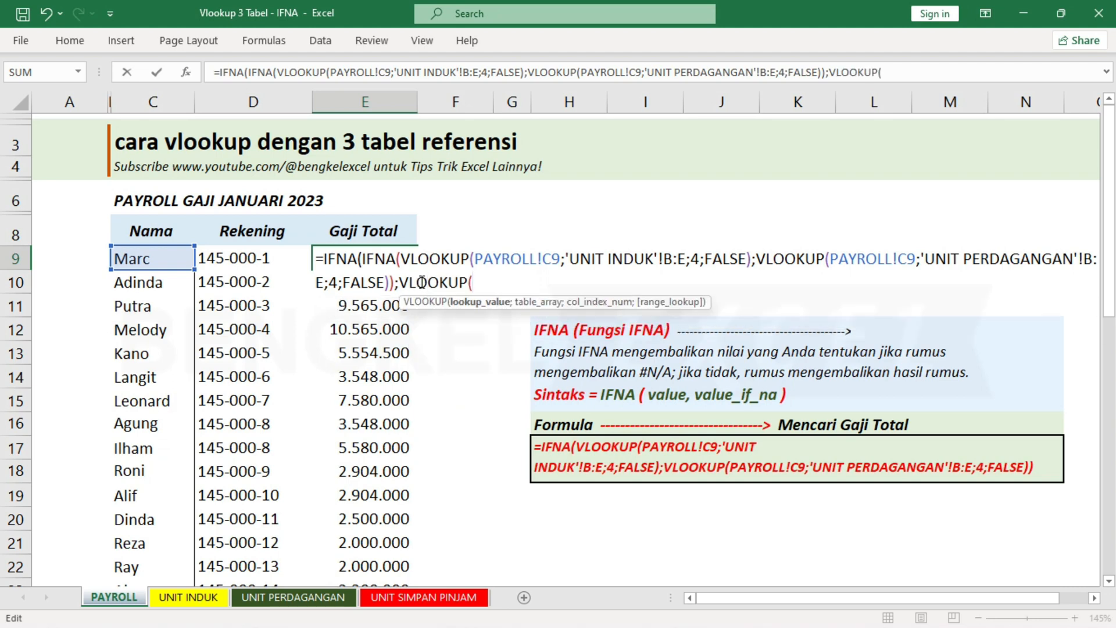
{"action": "left_click", "coordinate": [138, 256]}
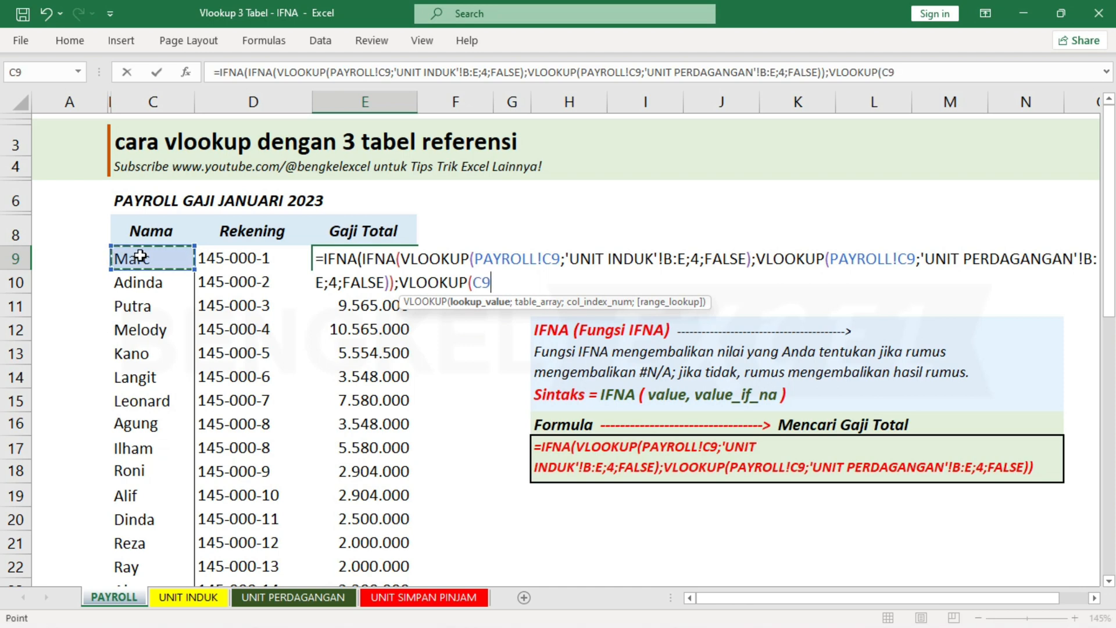
{"action": "type", "text": ";"}
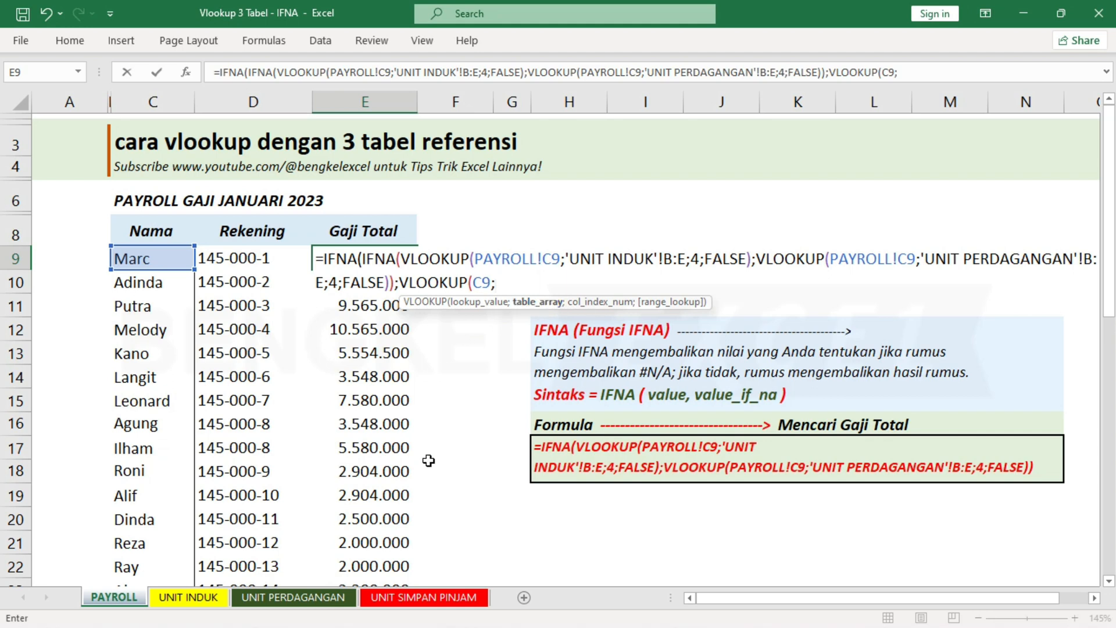
{"action": "left_click", "coordinate": [414, 598]}
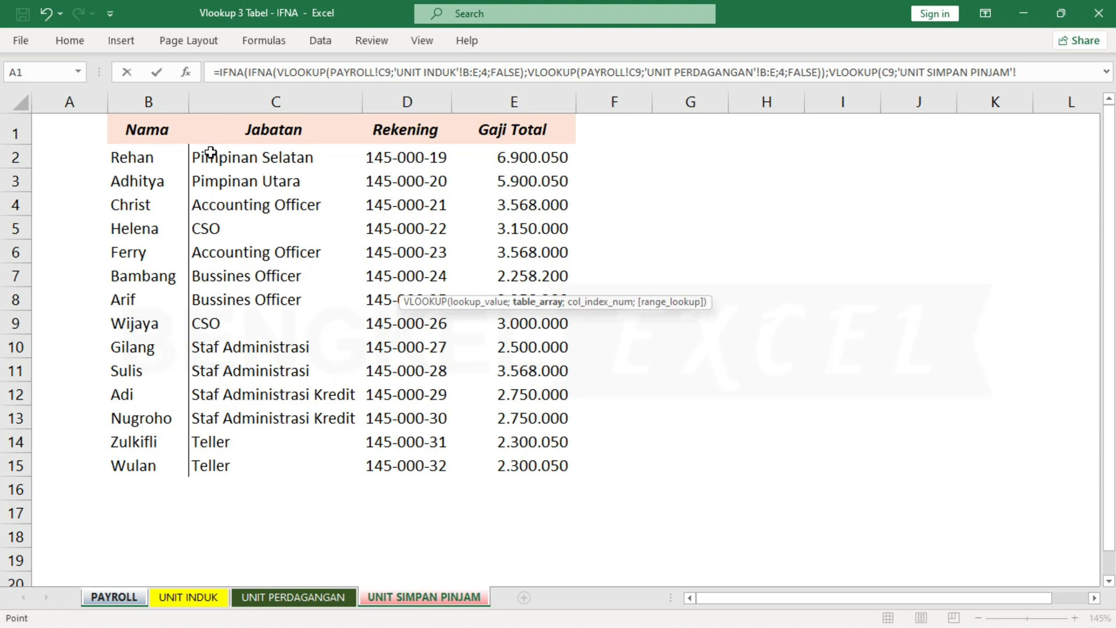
{"action": "left_click_drag", "start_coordinate": [145, 92], "coordinate": [494, 113]}
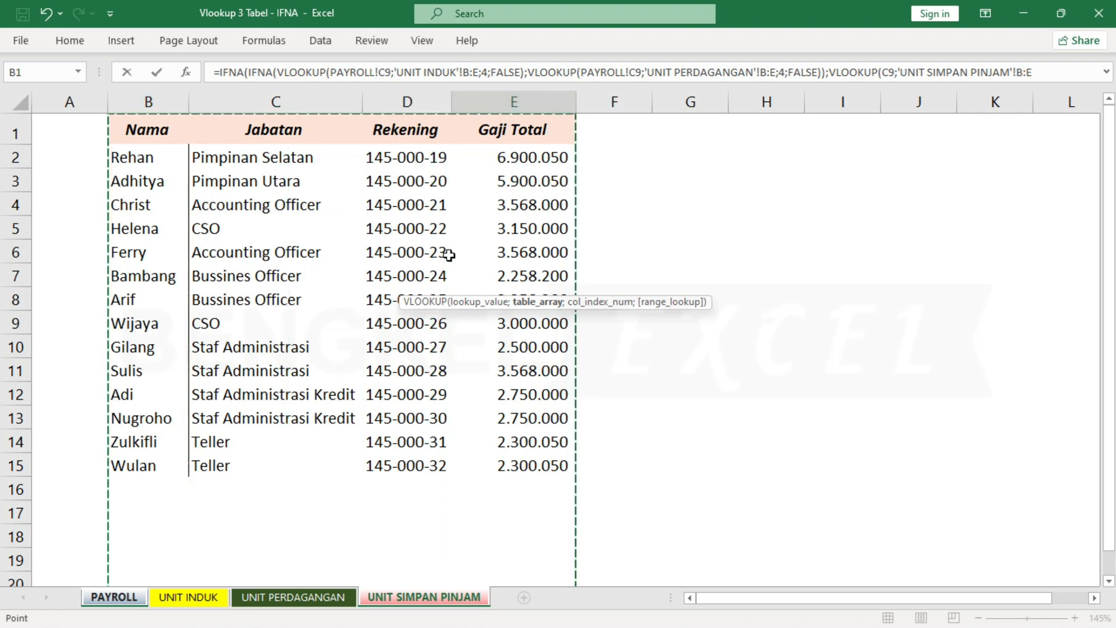
{"action": "type", "text": ";"}
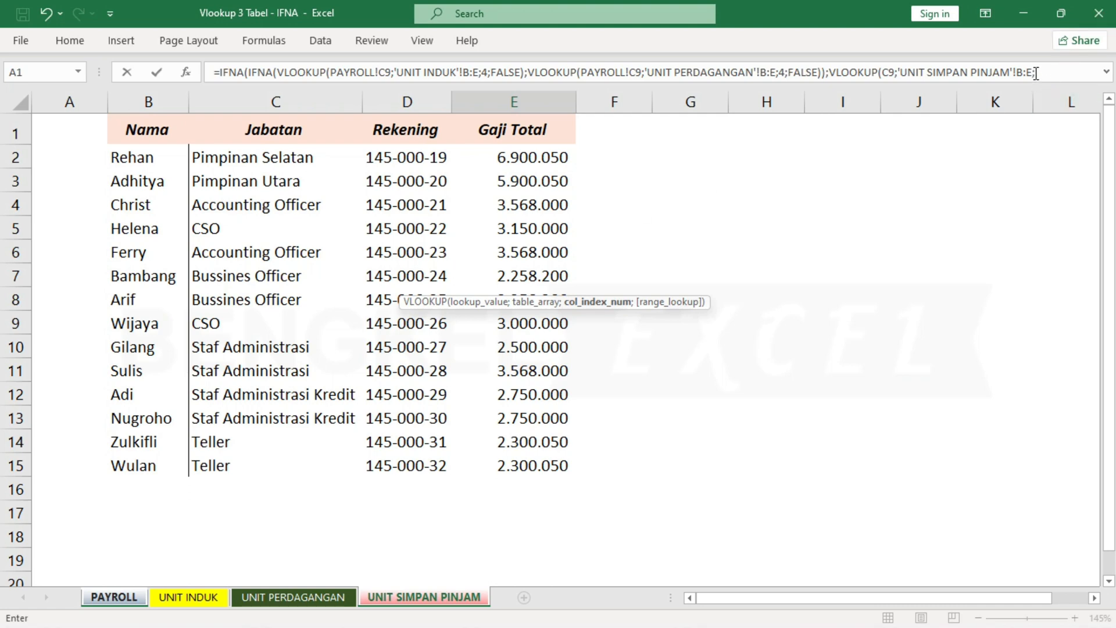
{"action": "type", "text": "4;FALSE"}
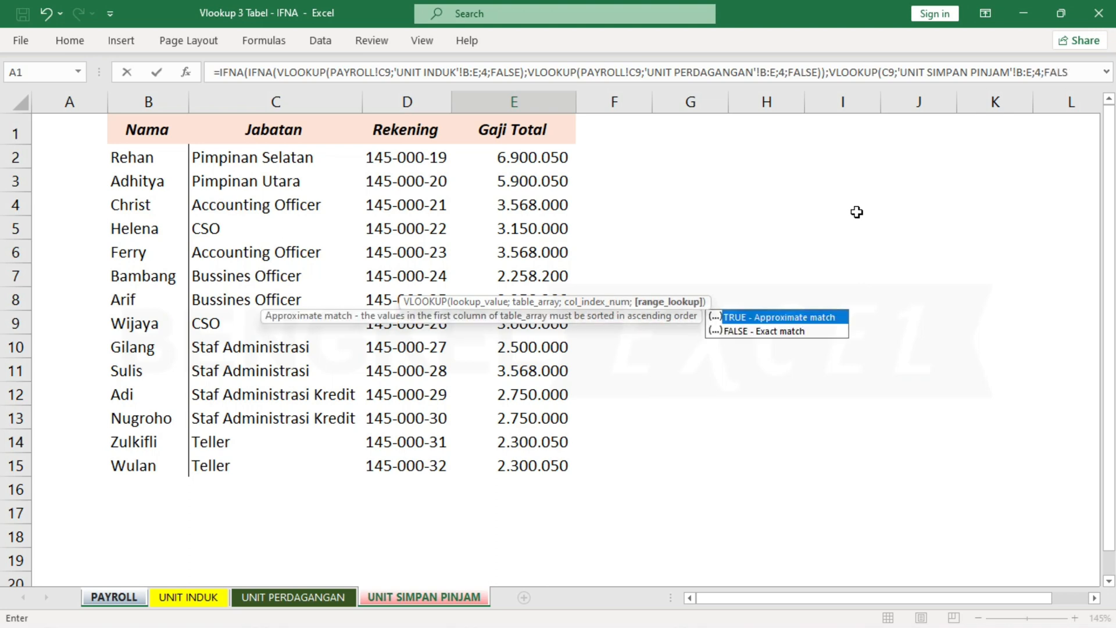
{"action": "type", "text": ")"}
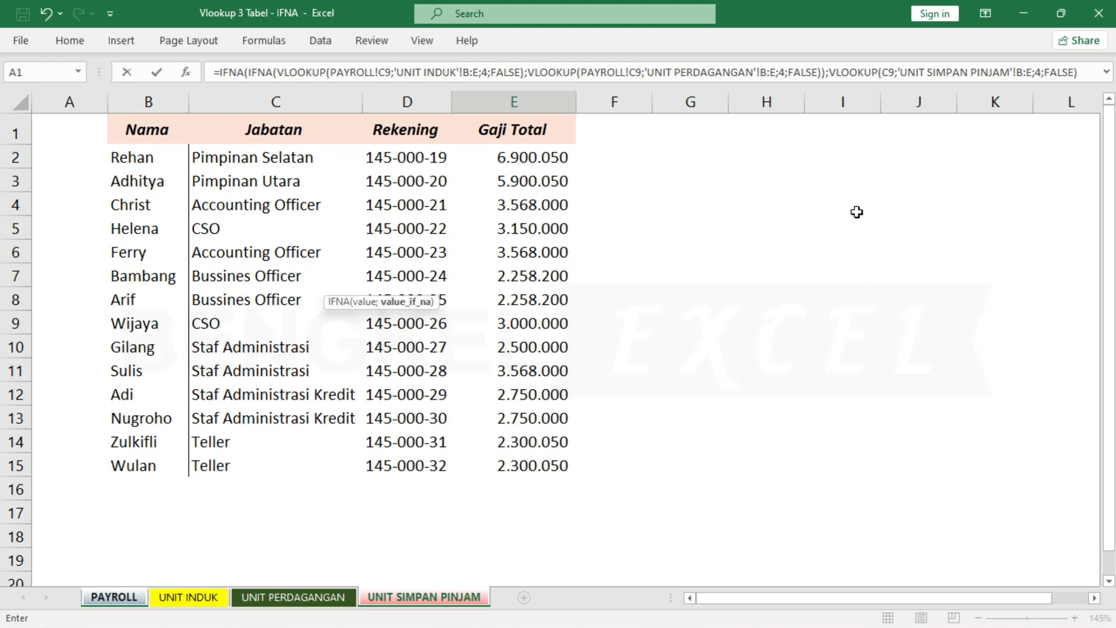
Complete the UNIT SIMPAN PINJAM VLOOKUP in E9 with column index 4 and FALSE, and accept the proposed closing-parenthesis correction.
{"action": "key", "text": "Return"}
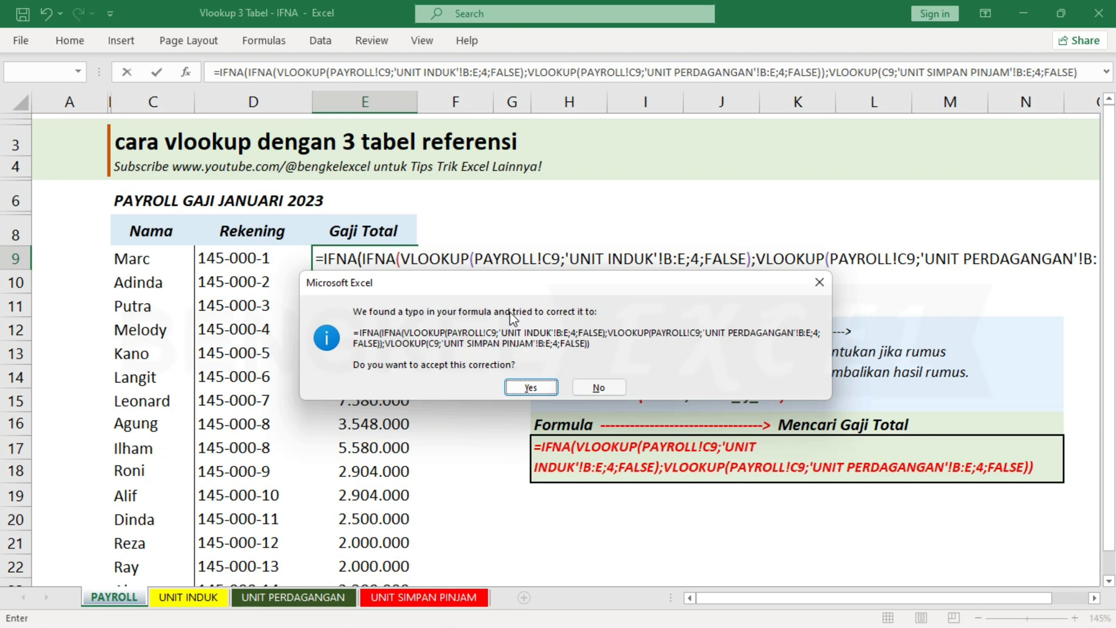
{"action": "left_click_drag", "start_coordinate": [498, 294], "coordinate": [505, 392]}
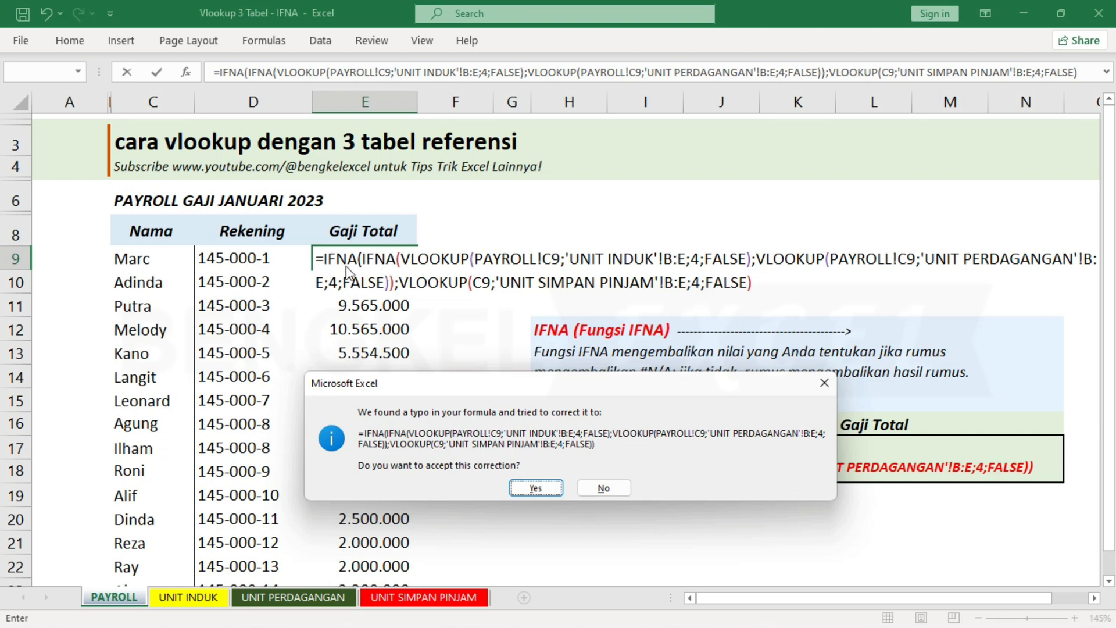
{"action": "left_click", "coordinate": [536, 488]}
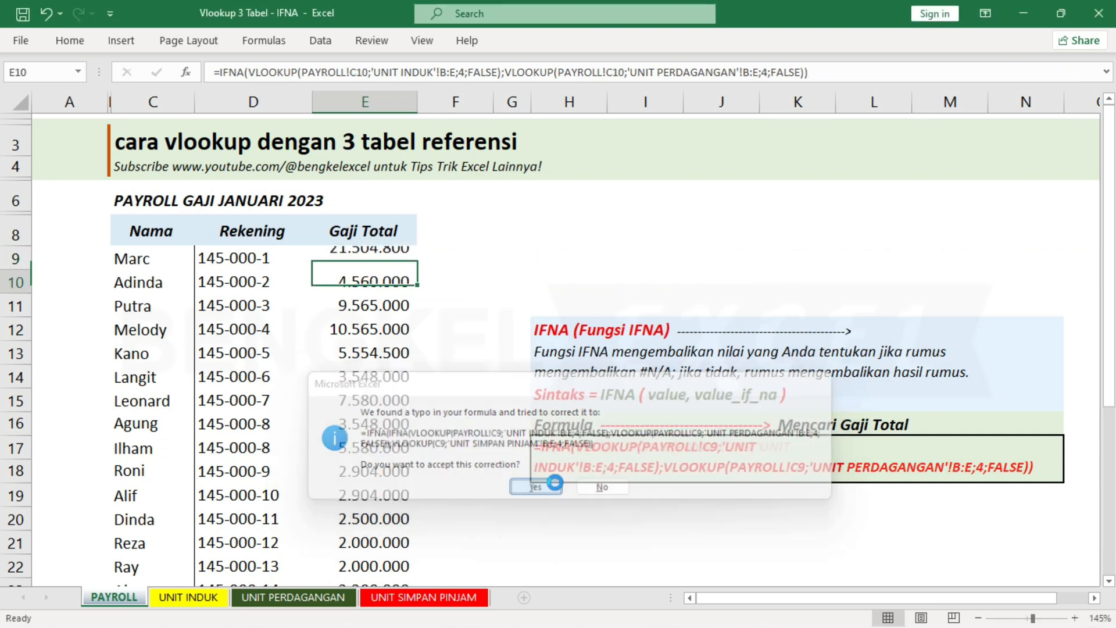
Review the completed nested IFNA formula in E9 and leave it as it is.
{"action": "left_click", "coordinate": [394, 261]}
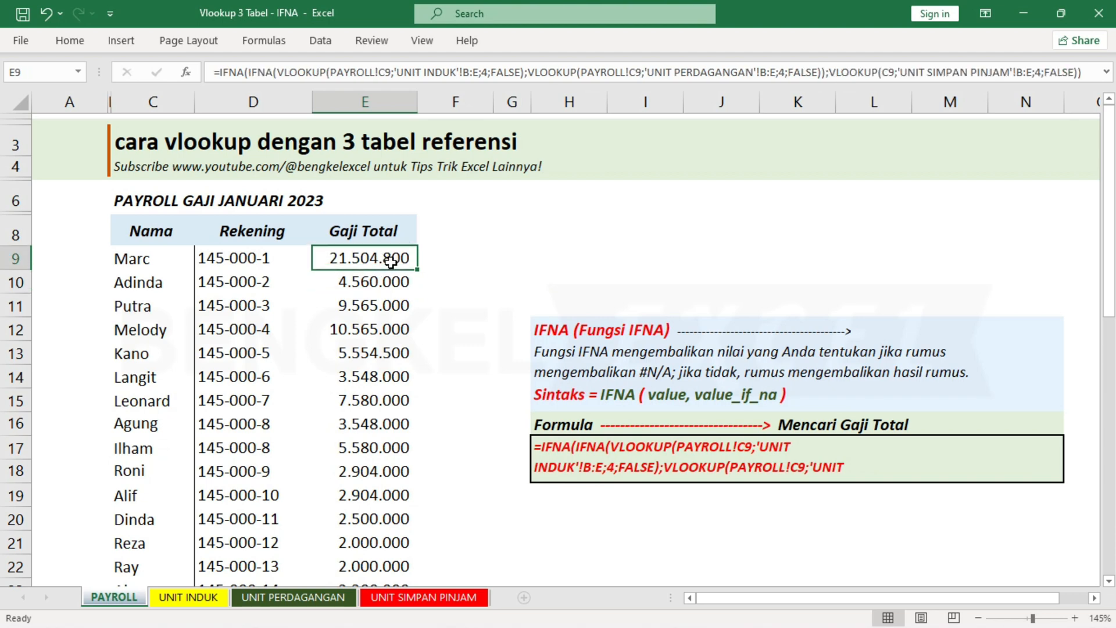
{"action": "key", "text": "F2"}
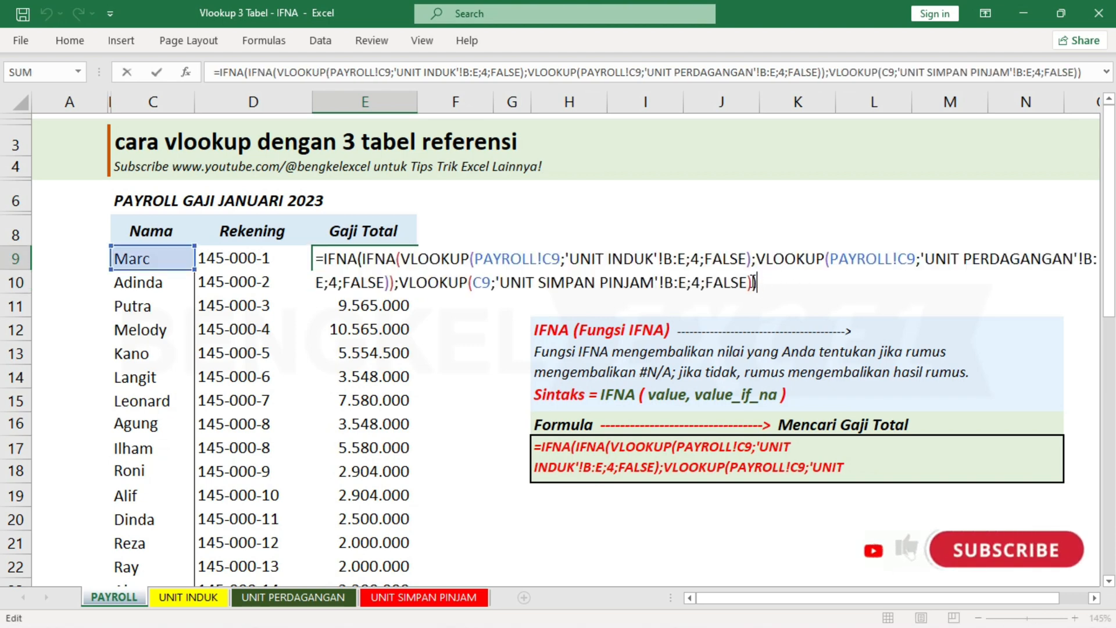
{"action": "key", "text": "Return"}
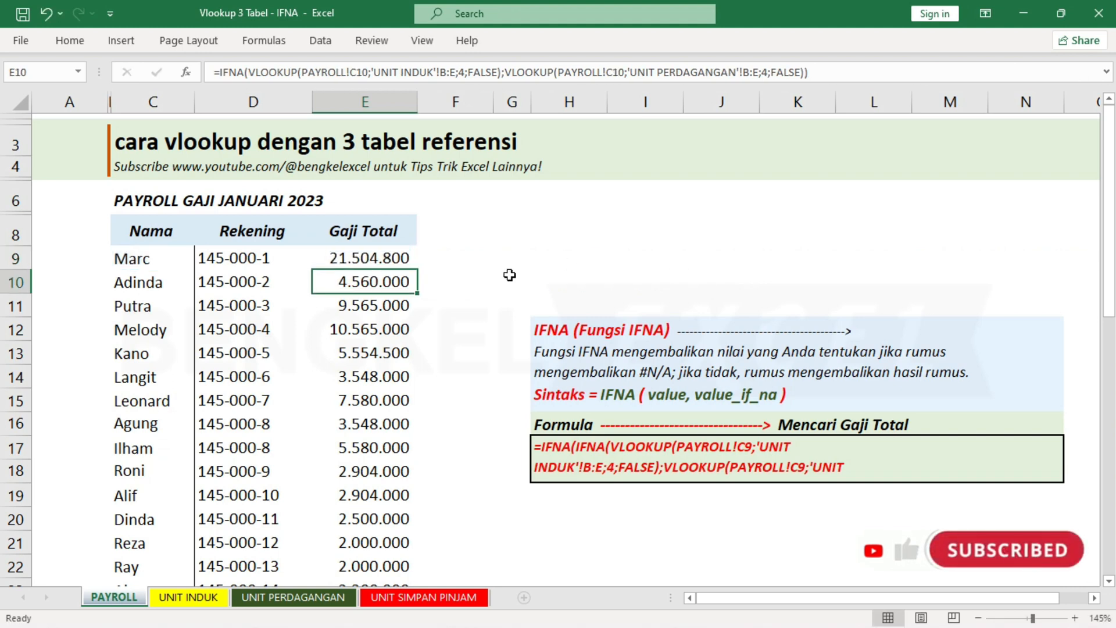
Fill the three-table IFNA formula from E9 down the whole Gaji Total column and look over the filled rows.
{"action": "left_click", "coordinate": [366, 251]}
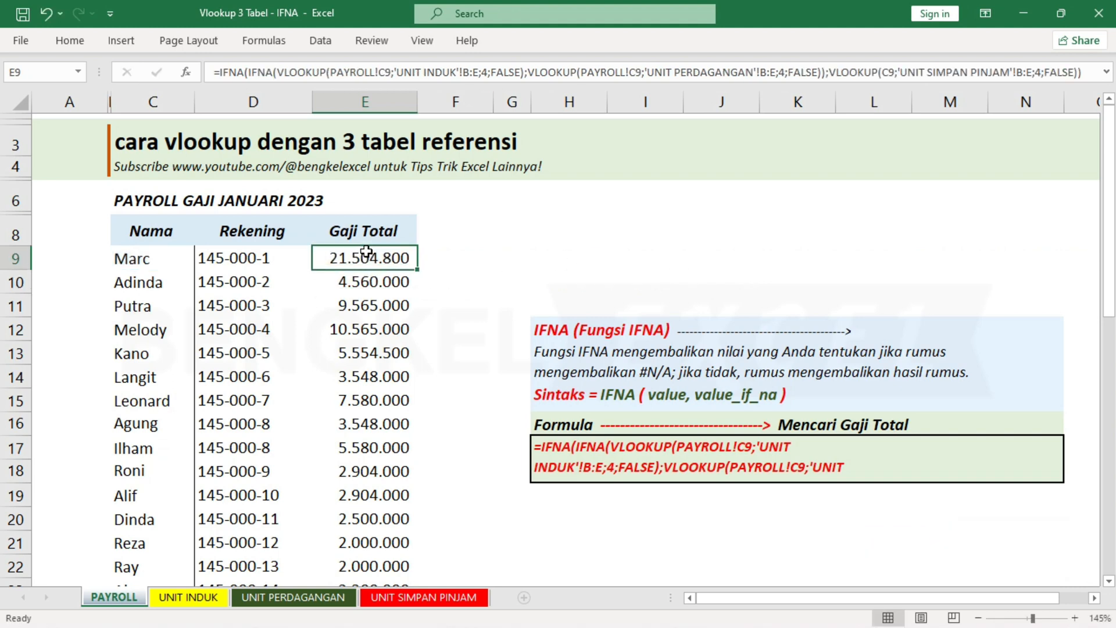
{"action": "double_click", "coordinate": [417, 268]}
{"action": "scroll", "coordinate": [397, 343], "scroll_direction": "down", "scroll_amount": 8}
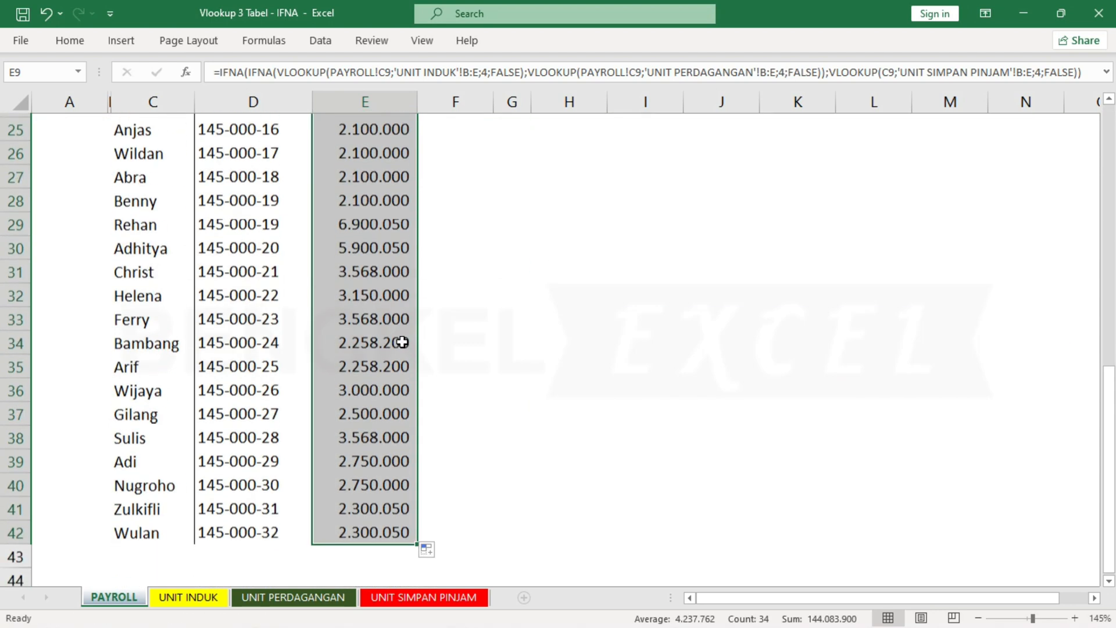
{"action": "scroll", "coordinate": [384, 359], "scroll_direction": "up", "scroll_amount": 1}
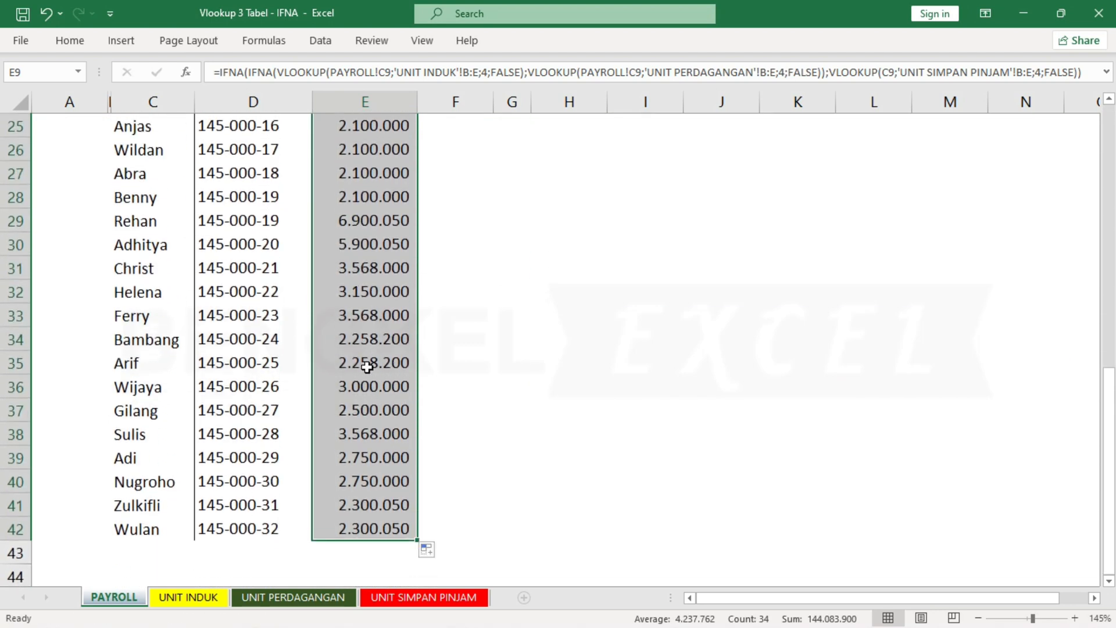
{"action": "scroll", "coordinate": [368, 364], "scroll_direction": "up", "scroll_amount": 1}
{"action": "scroll", "coordinate": [378, 401], "scroll_direction": "up", "scroll_amount": 3}
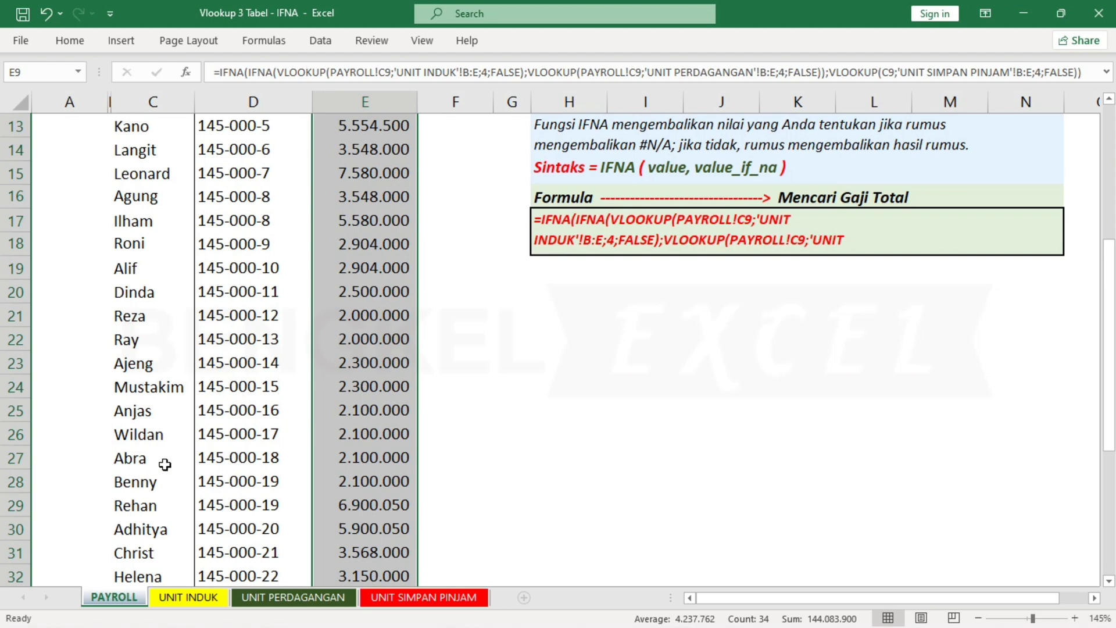
Compare the Gaji Total in payroll row 41 with the same employee's record in row 14 of the UNIT SIMPAN PINJAM sheet.
{"action": "scroll", "coordinate": [154, 462], "scroll_direction": "down", "scroll_amount": 3}
{"action": "scroll", "coordinate": [140, 435], "scroll_direction": "down", "scroll_amount": 2}
{"action": "left_click", "coordinate": [140, 435]}
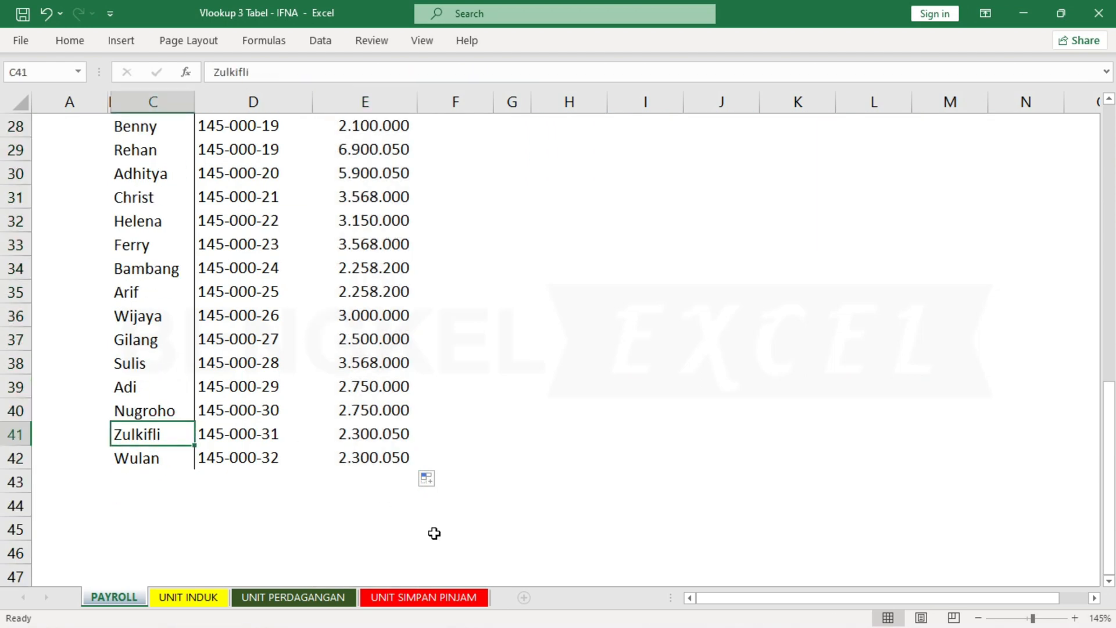
{"action": "left_click", "coordinate": [465, 599]}
{"action": "left_click_drag", "start_coordinate": [134, 445], "coordinate": [516, 451]}
{"action": "left_click", "coordinate": [530, 449]}
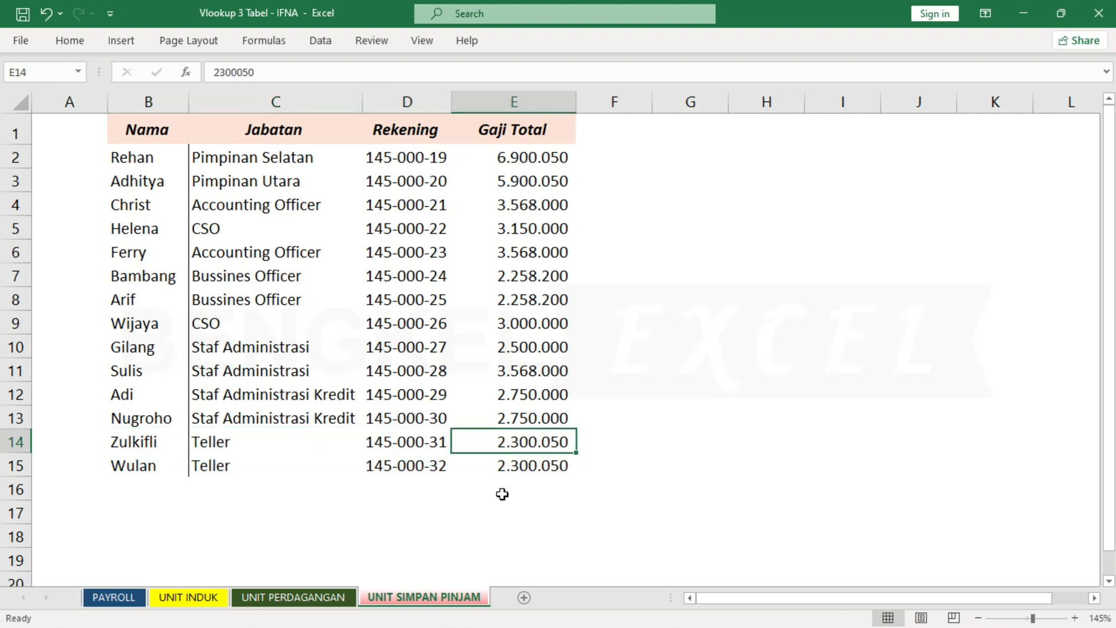
{"action": "left_click", "coordinate": [119, 597]}
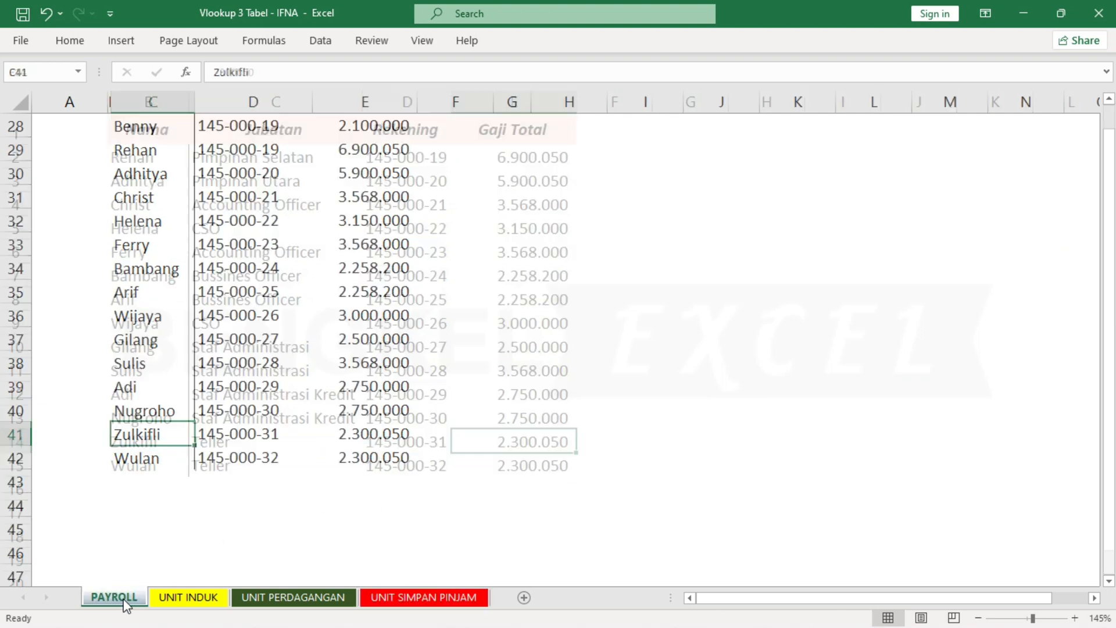
{"action": "left_click", "coordinate": [352, 443]}
{"action": "scroll", "coordinate": [349, 388], "scroll_direction": "up", "scroll_amount": 8}
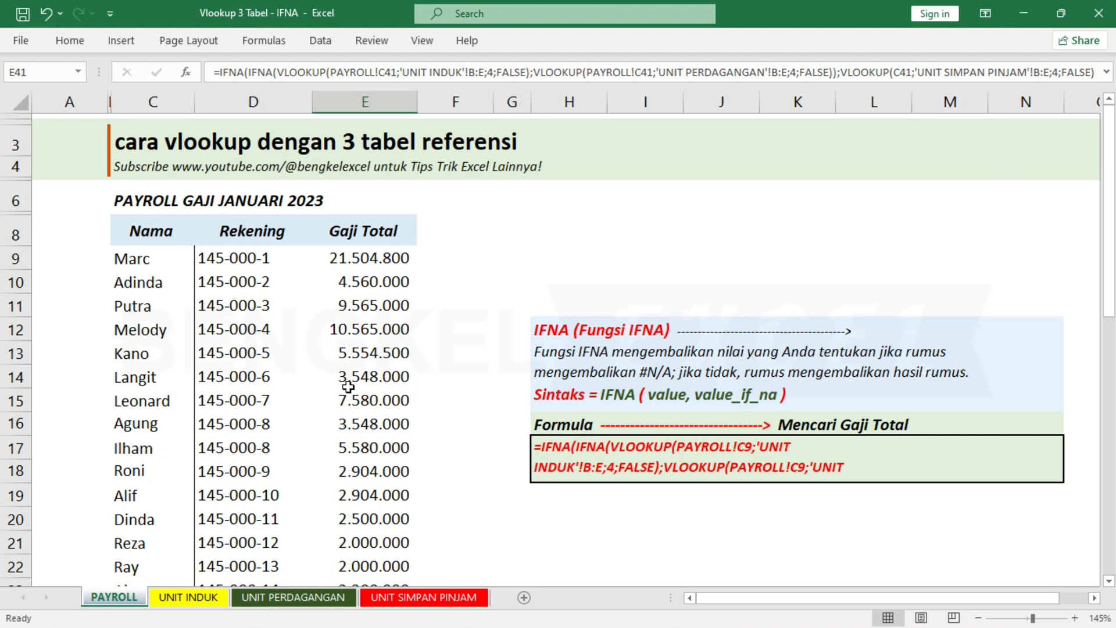
{"action": "left_click", "coordinate": [166, 260]}
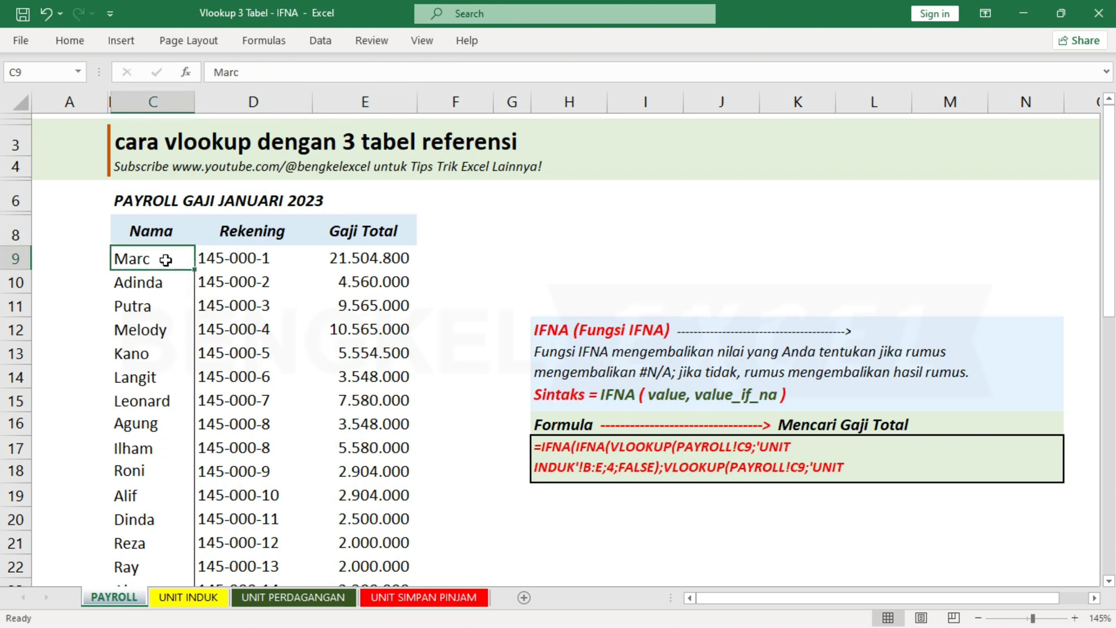
{"action": "left_click", "coordinate": [156, 282]}
{"action": "left_click", "coordinate": [161, 301]}
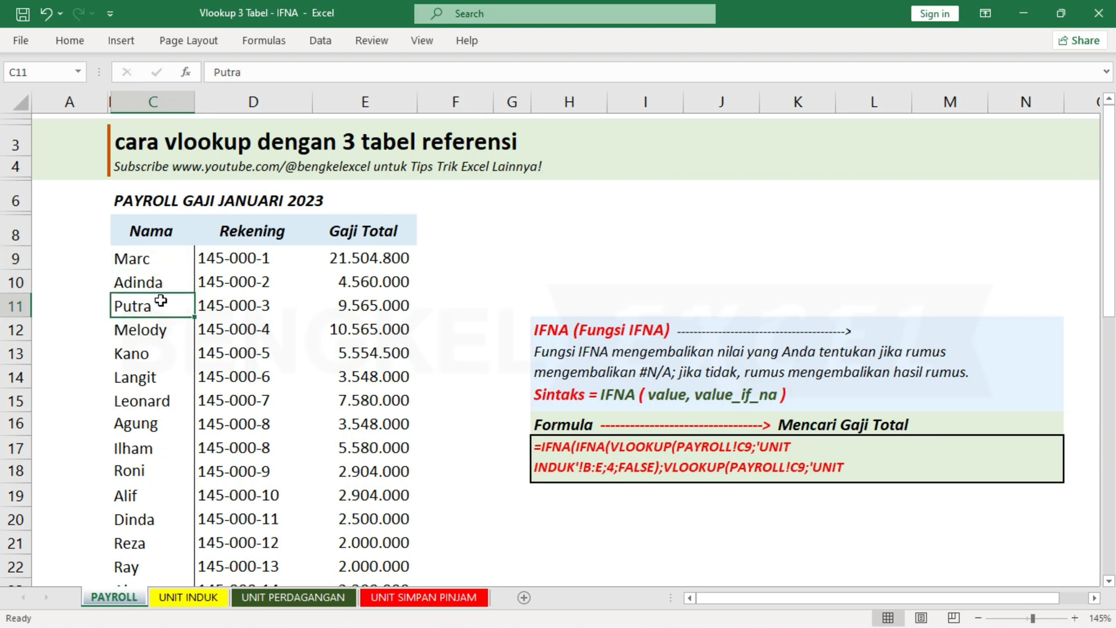
{"action": "left_click", "coordinate": [162, 283]}
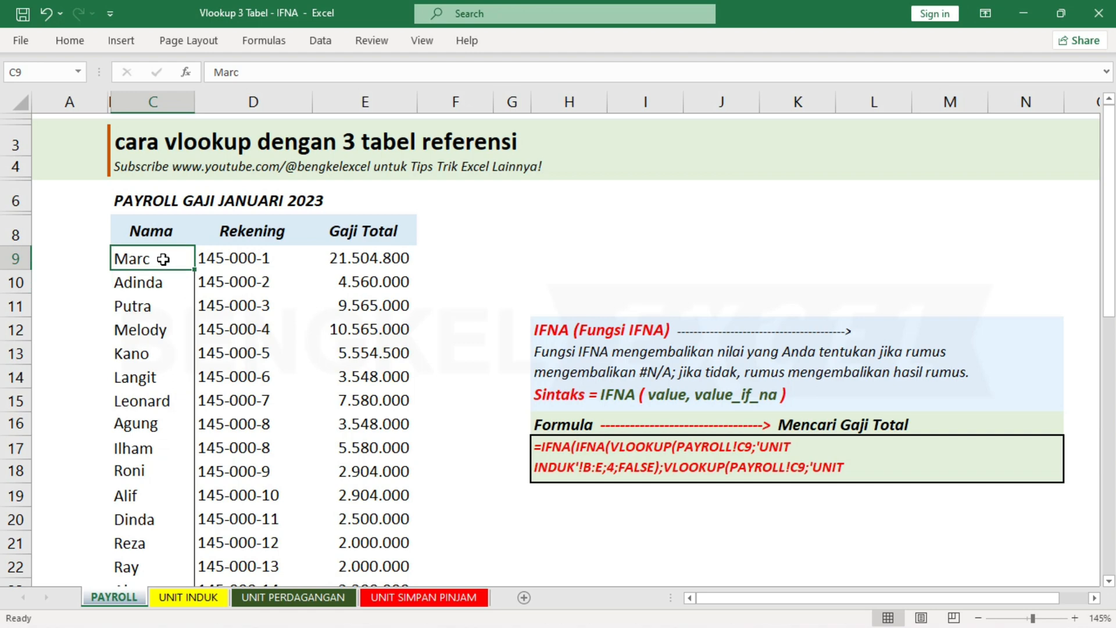
{"action": "left_click", "coordinate": [157, 305]}
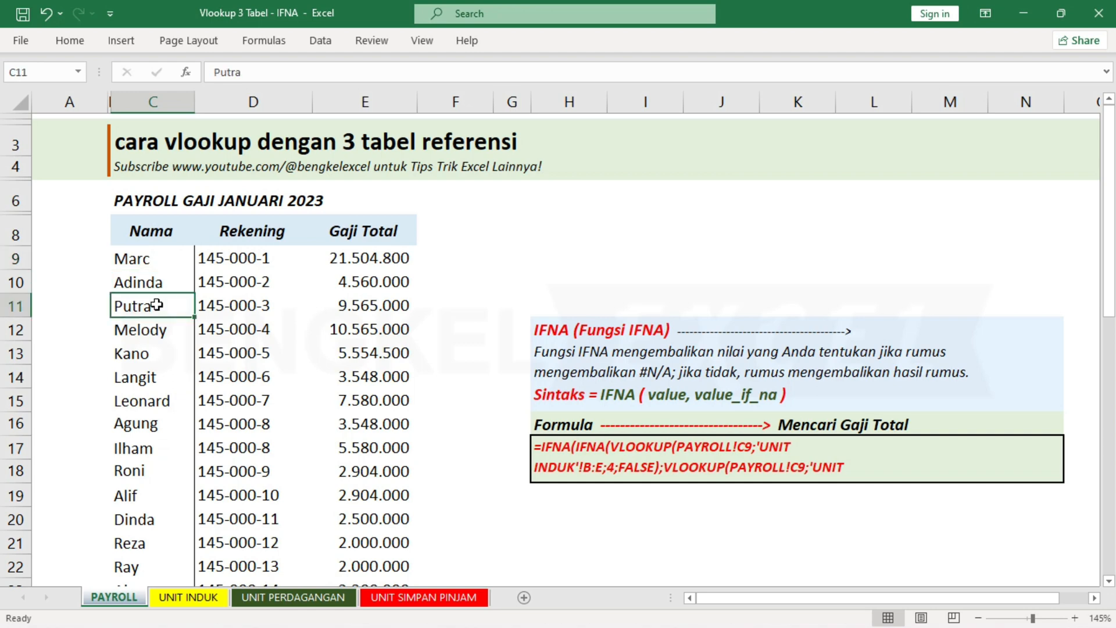
{"action": "left_click", "coordinate": [140, 266]}
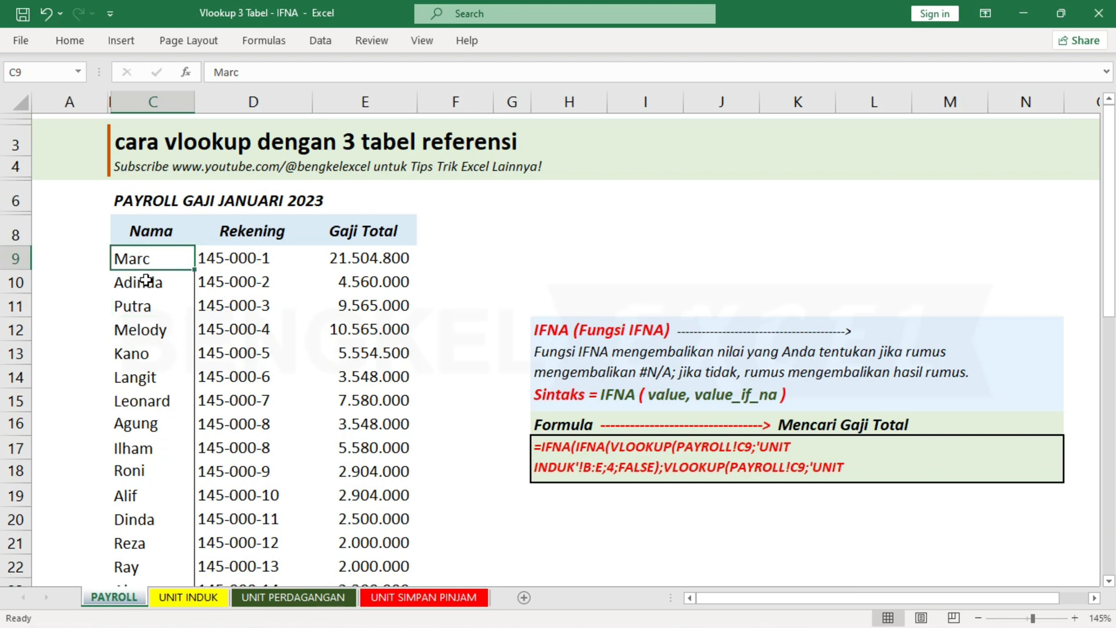
{"action": "left_click", "coordinate": [145, 280]}
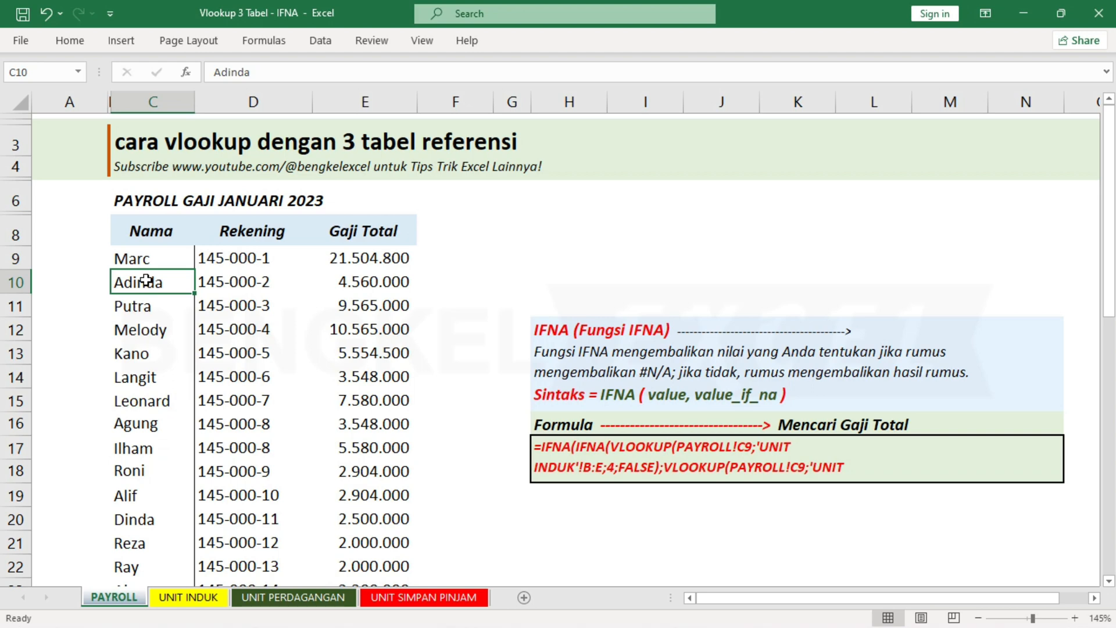
{"action": "left_click", "coordinate": [177, 262]}
{"action": "left_click", "coordinate": [236, 267]}
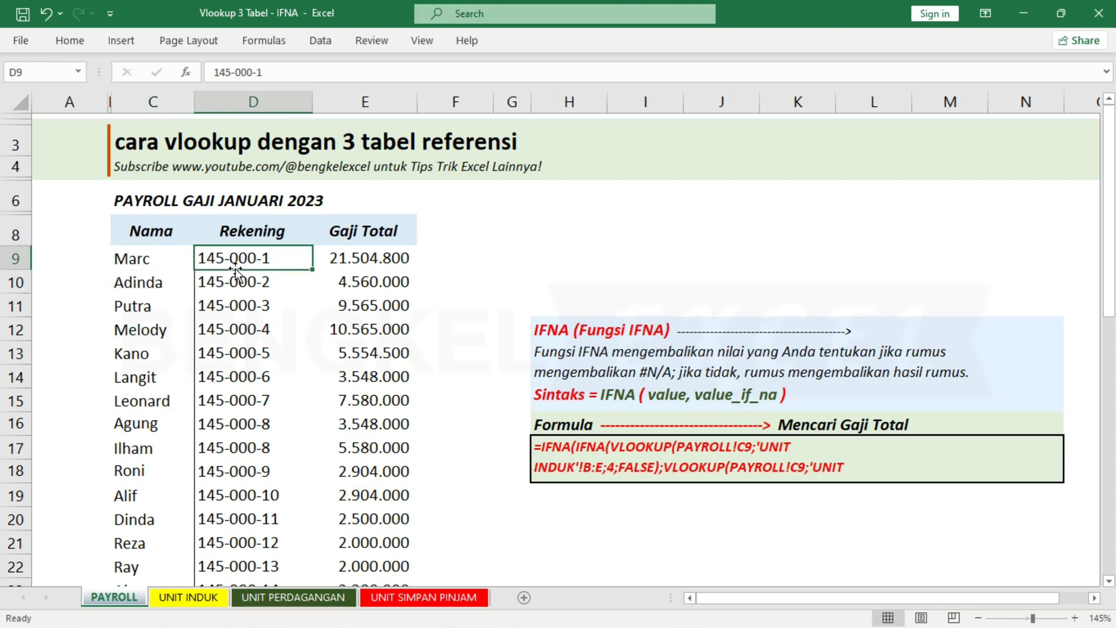
{"action": "scroll", "coordinate": [163, 319], "scroll_direction": "down", "scroll_amount": 4}
{"action": "scroll", "coordinate": [165, 322], "scroll_direction": "up", "scroll_amount": 4}
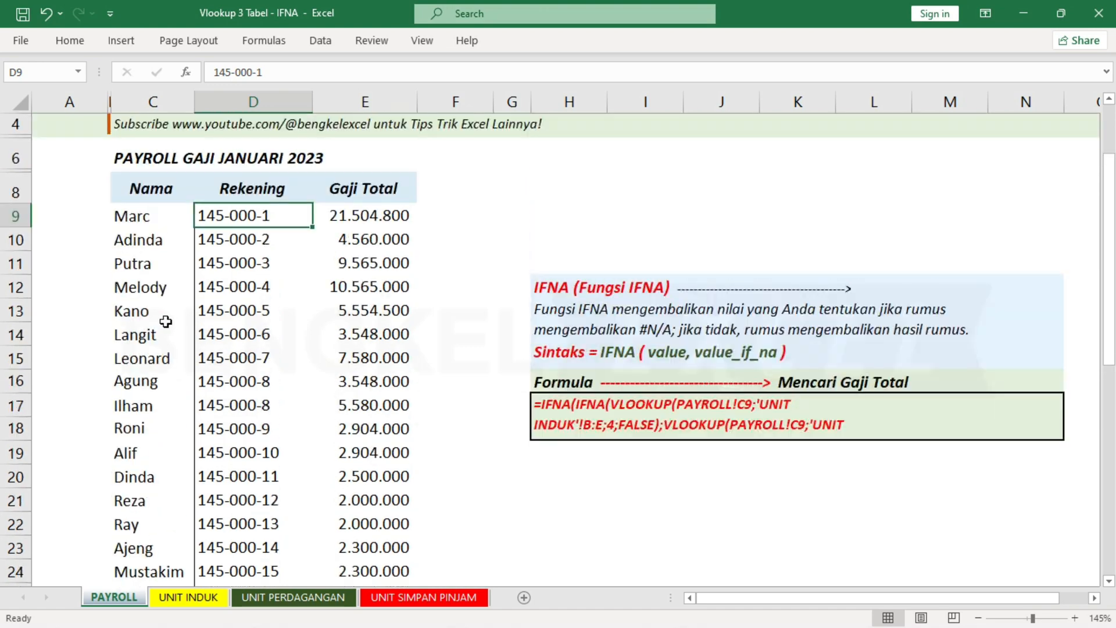
{"action": "scroll", "coordinate": [163, 321], "scroll_direction": "down", "scroll_amount": 3}
{"action": "scroll", "coordinate": [159, 319], "scroll_direction": "up", "scroll_amount": 4}
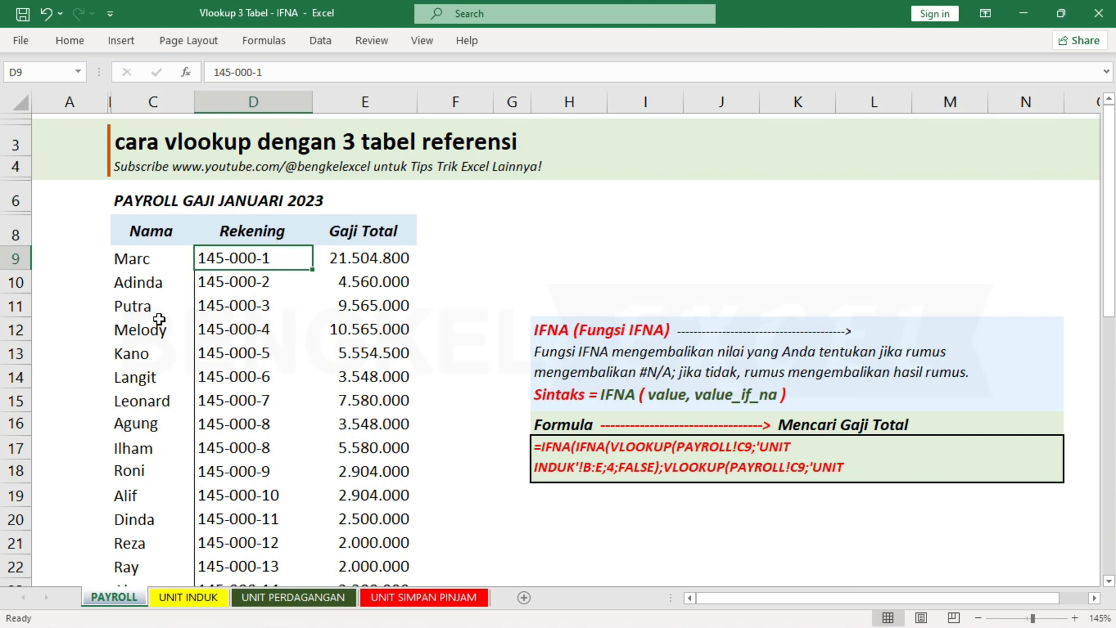
{"action": "left_click", "coordinate": [399, 256]}
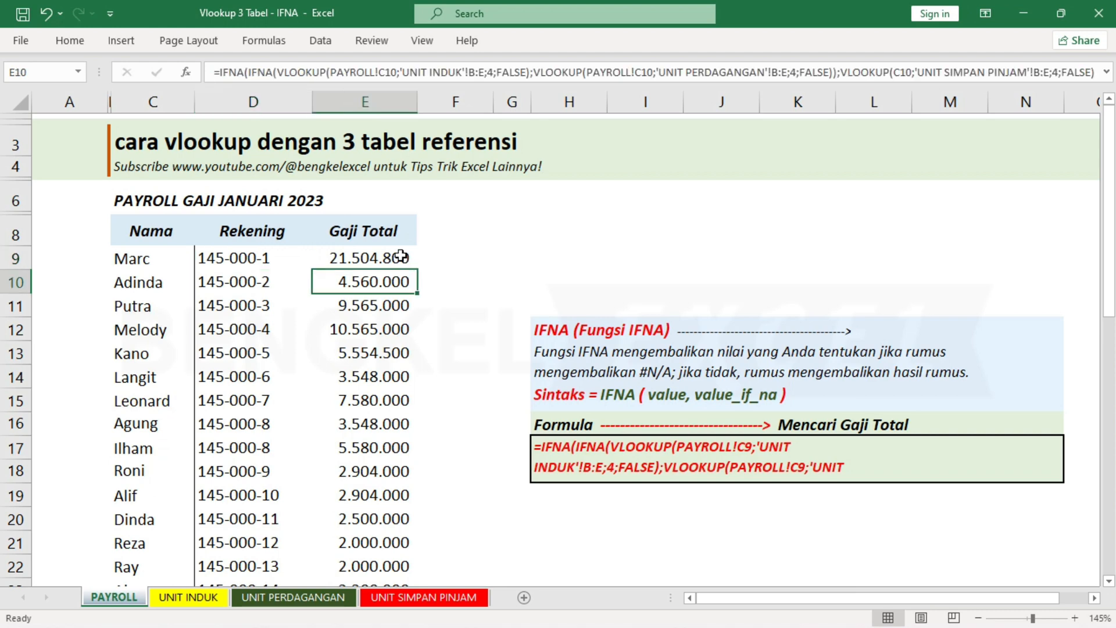